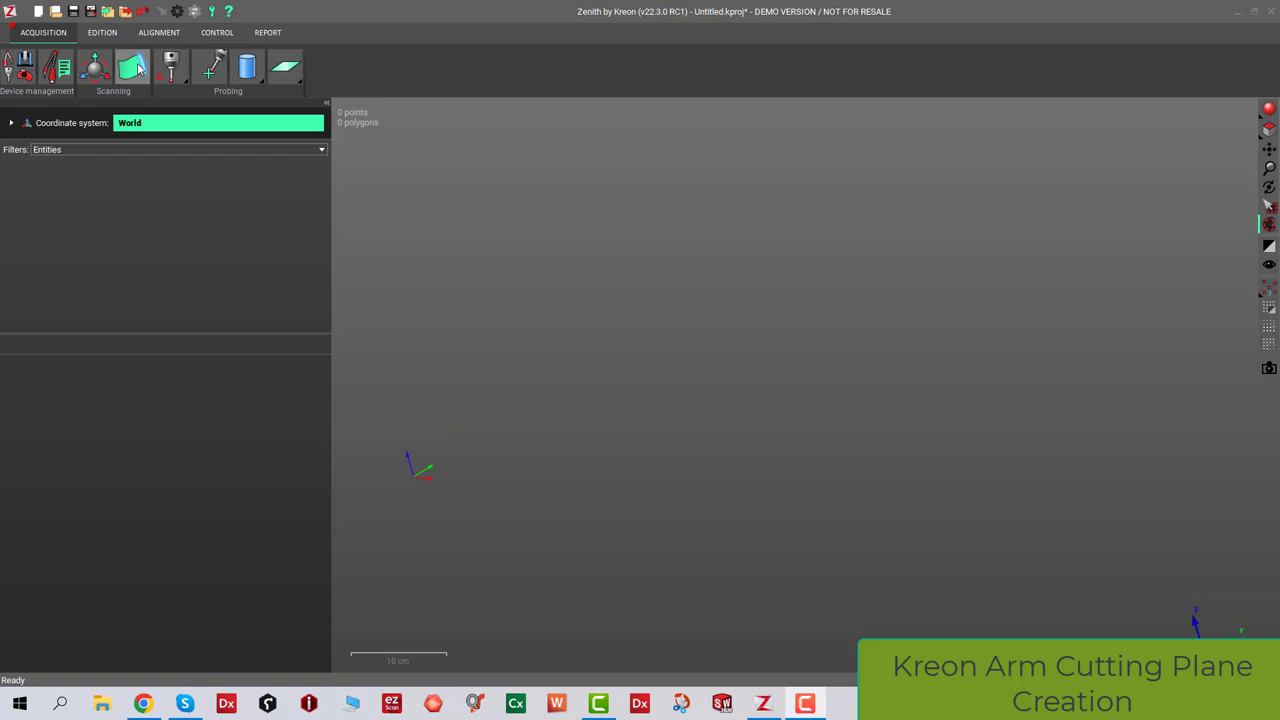
Step: Check the list of clipping planes in the Scanning settings, then close them
left_click(137, 64)
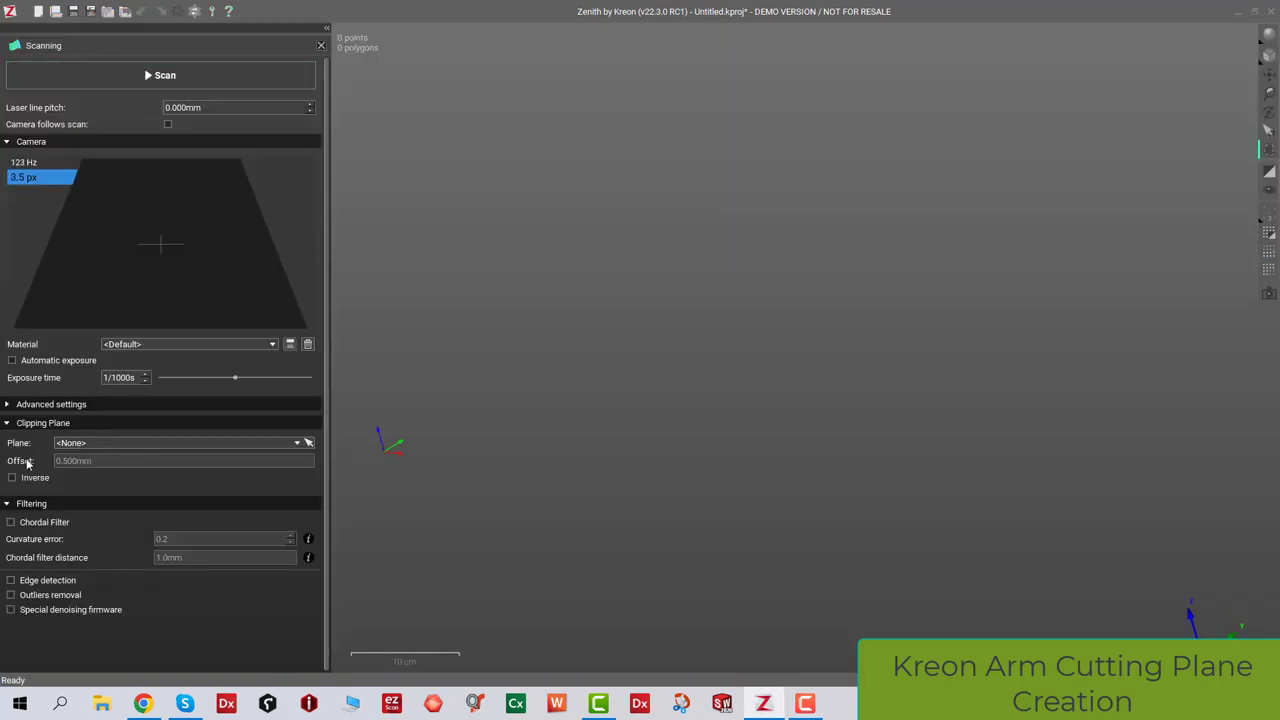
left_click(86, 443)
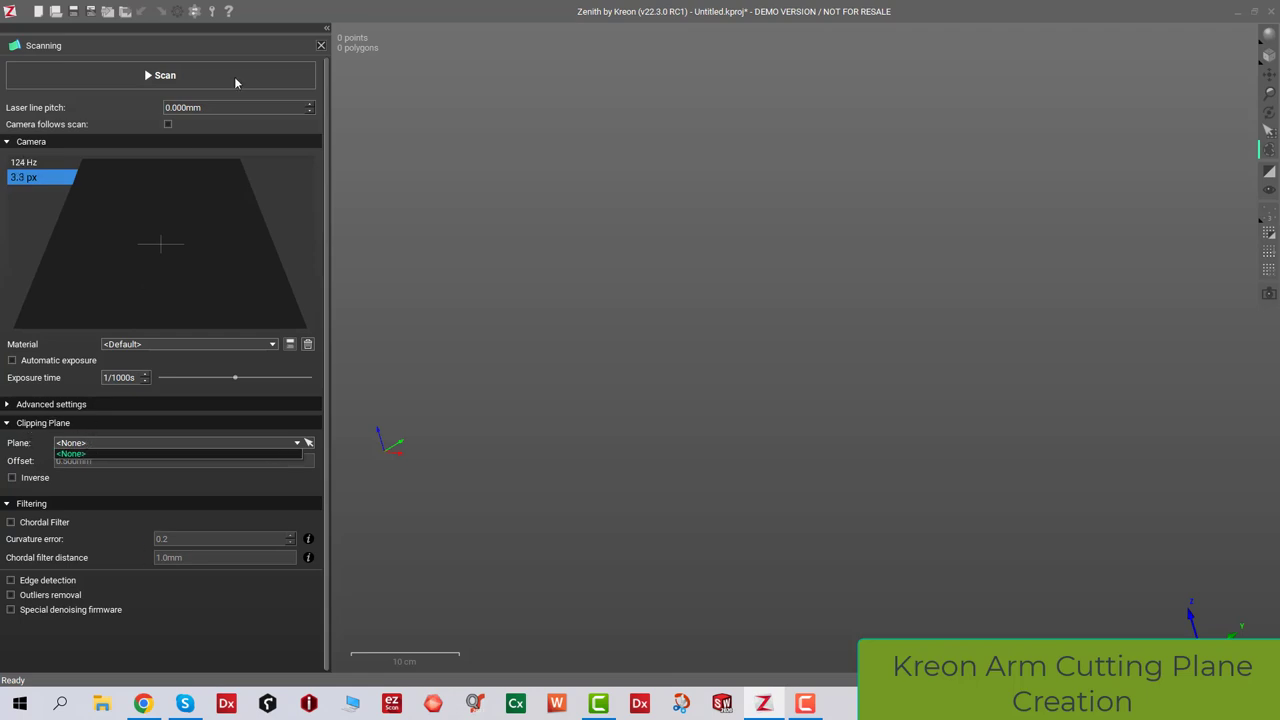
left_click(319, 46)
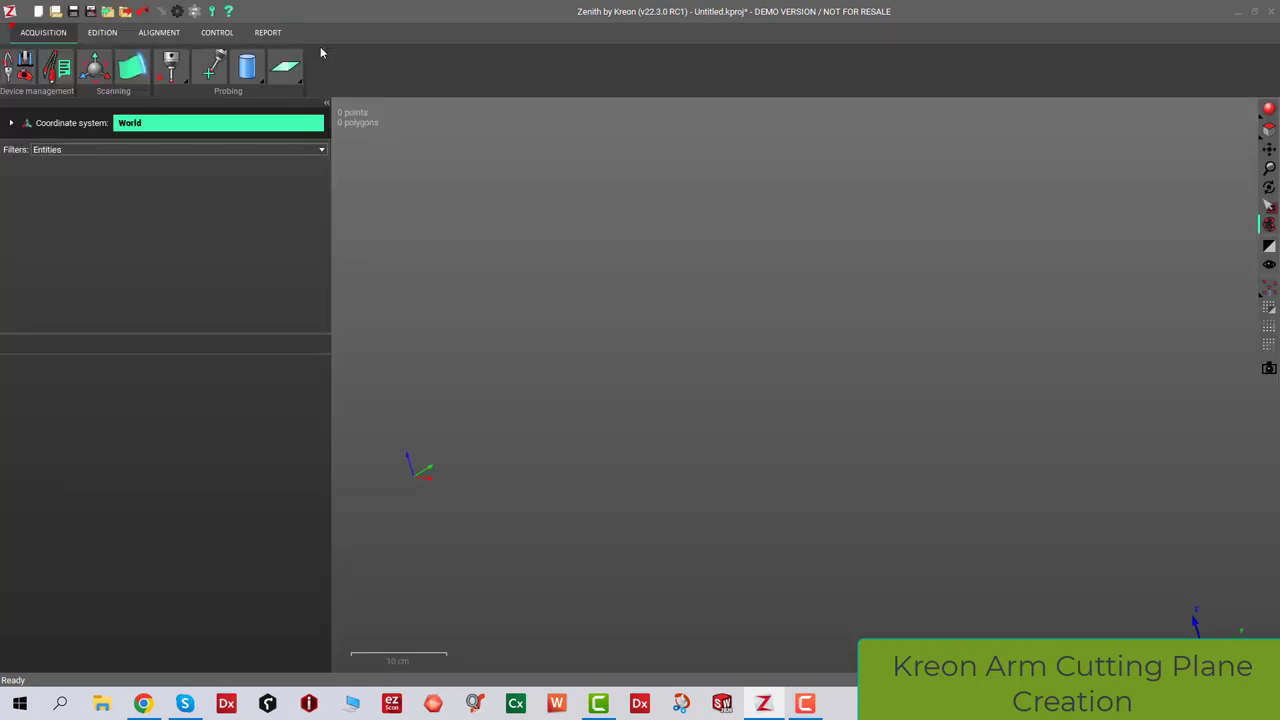
Step: Set up Probed Plane 1 requiring a fixed number of 10 points
left_click(292, 74)
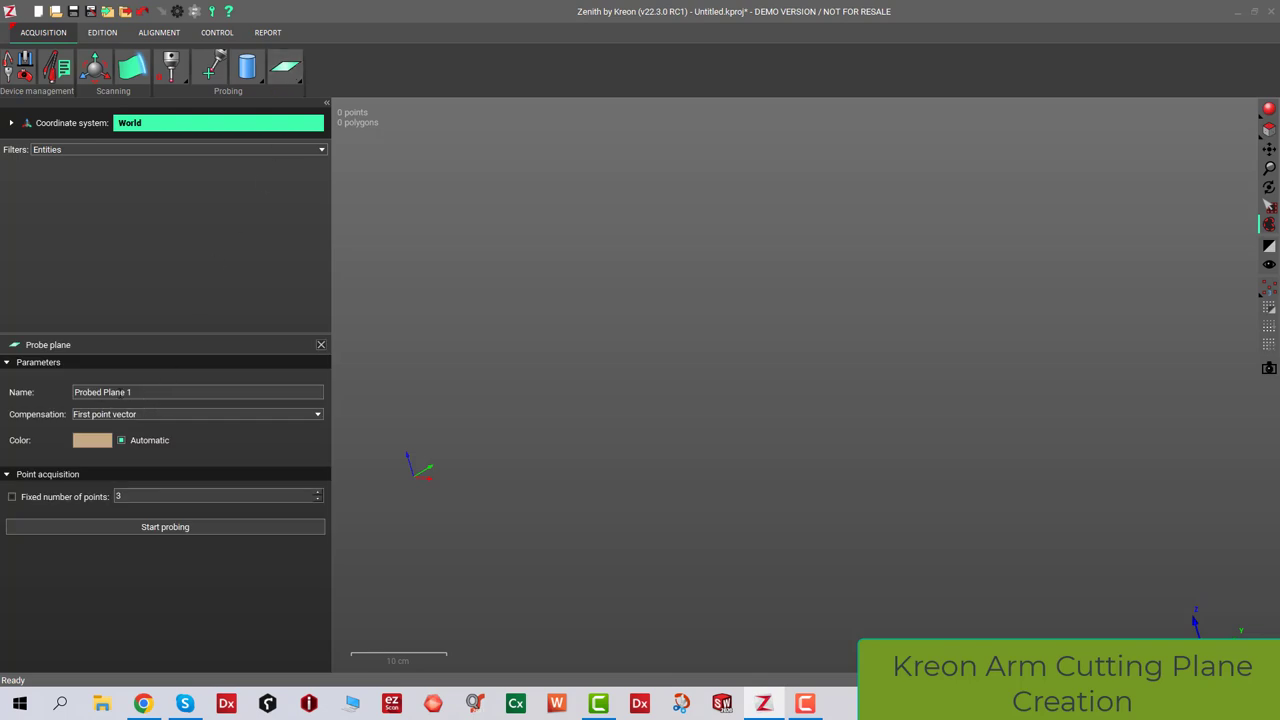
left_click(157, 526)
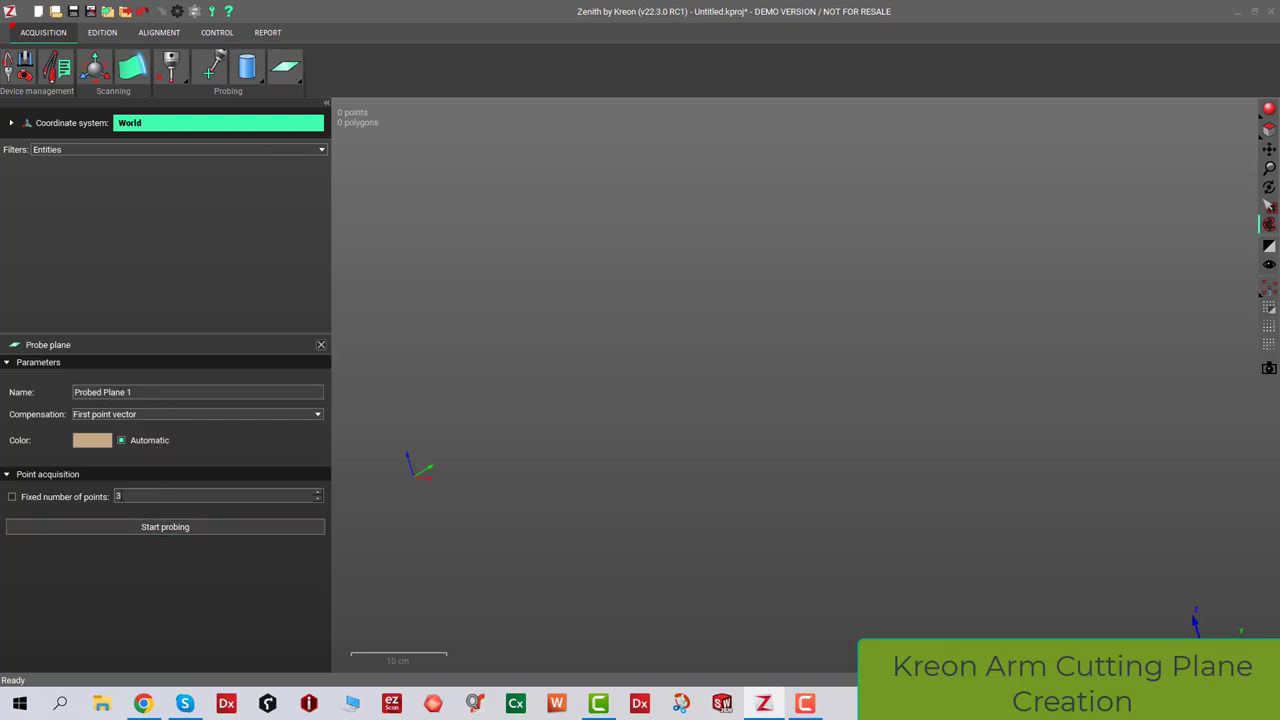
left_click(318, 493)
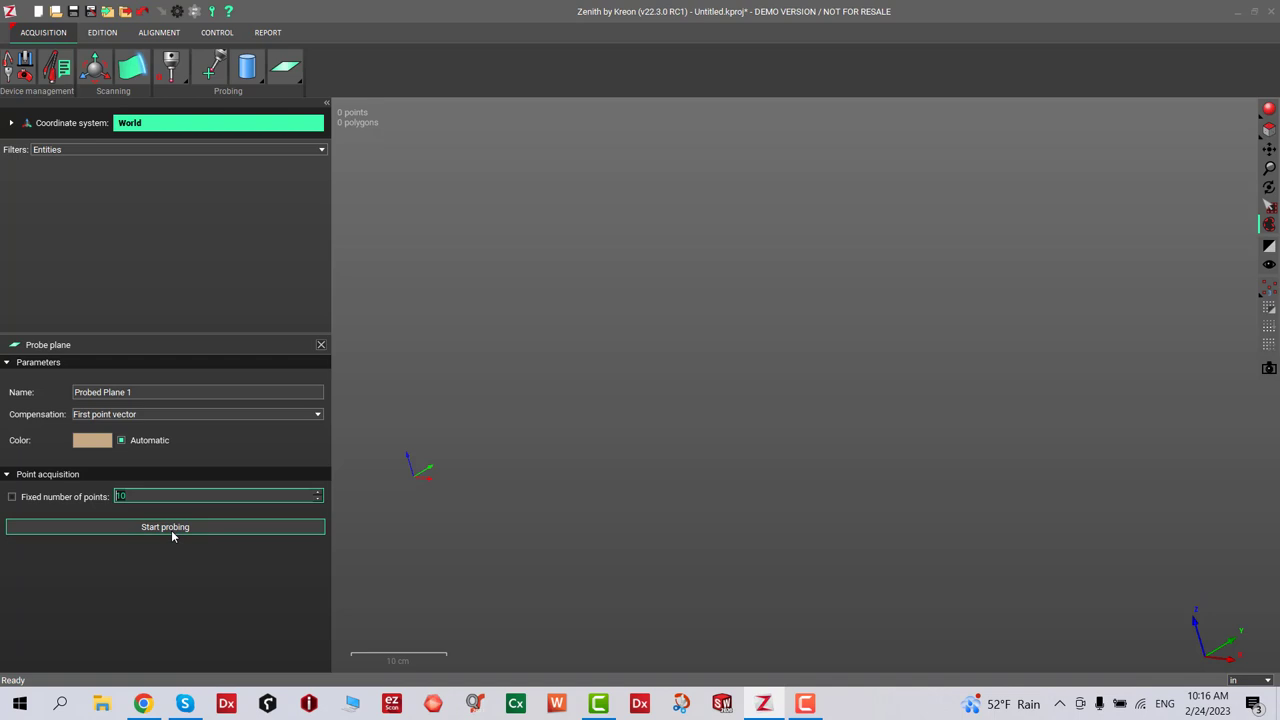
left_click(13, 499)
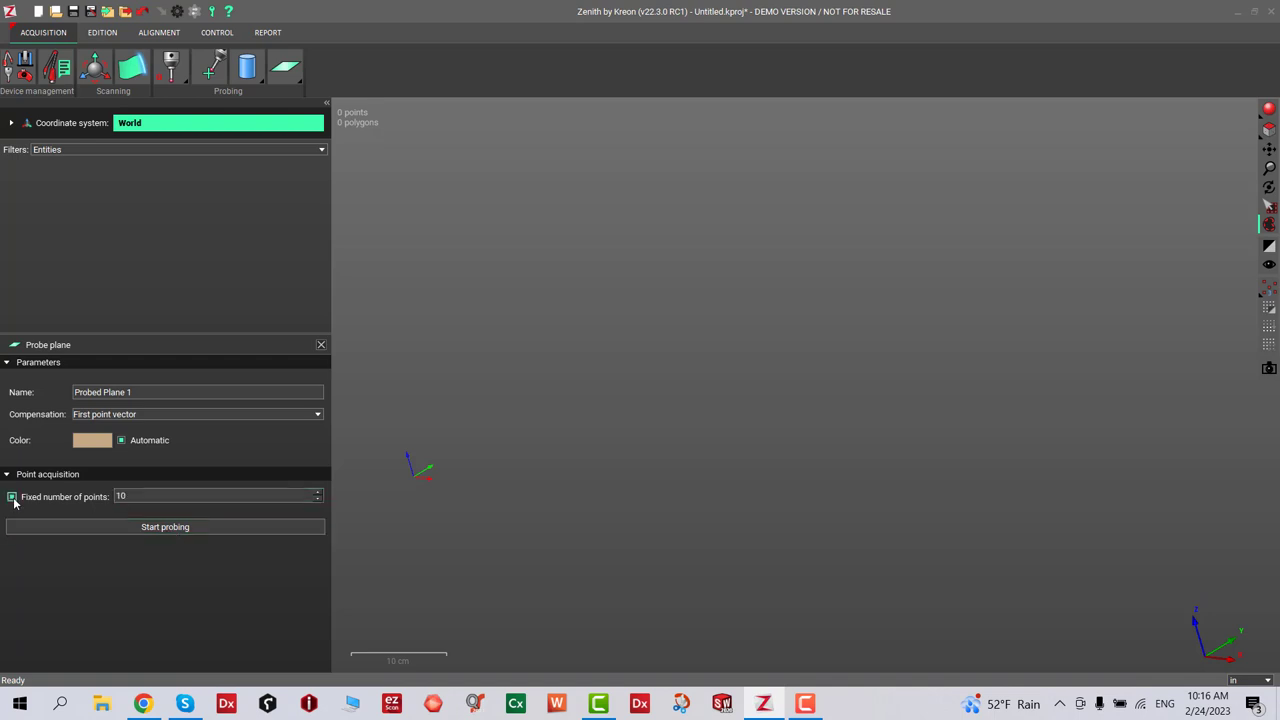
Step: Probe points on the table surface, then stop to create Probed Plane 1
left_click(180, 528)
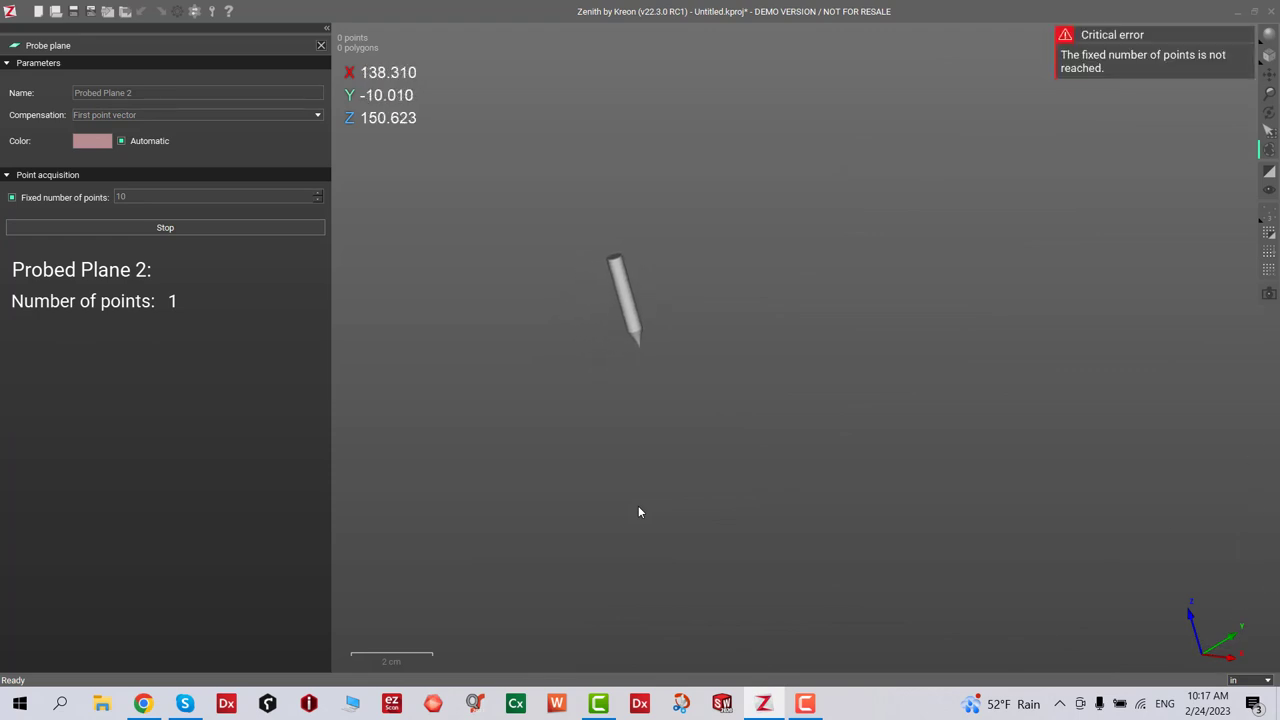
left_click(144, 226)
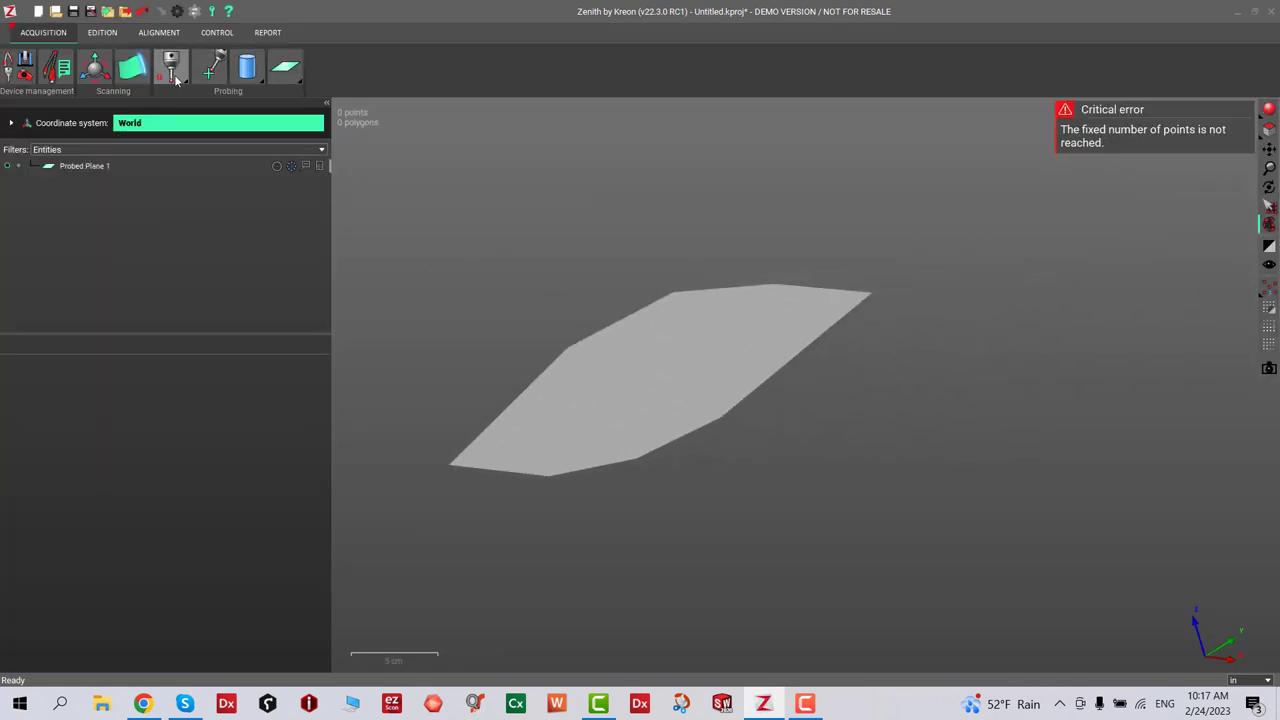
Step: In the Scanning settings, choose Probed Plane 1 as the clipping plane and keep the 0.500mm offset
left_click(135, 70)
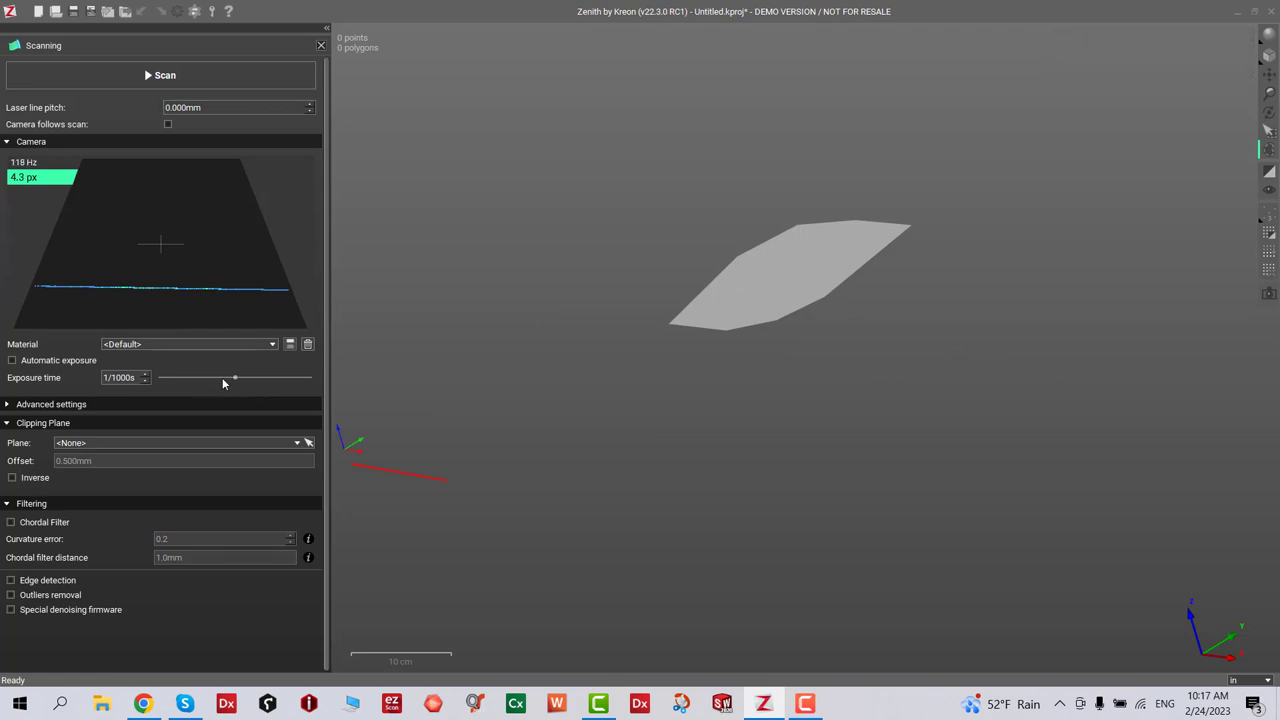
left_click(96, 439)
left_click(88, 462)
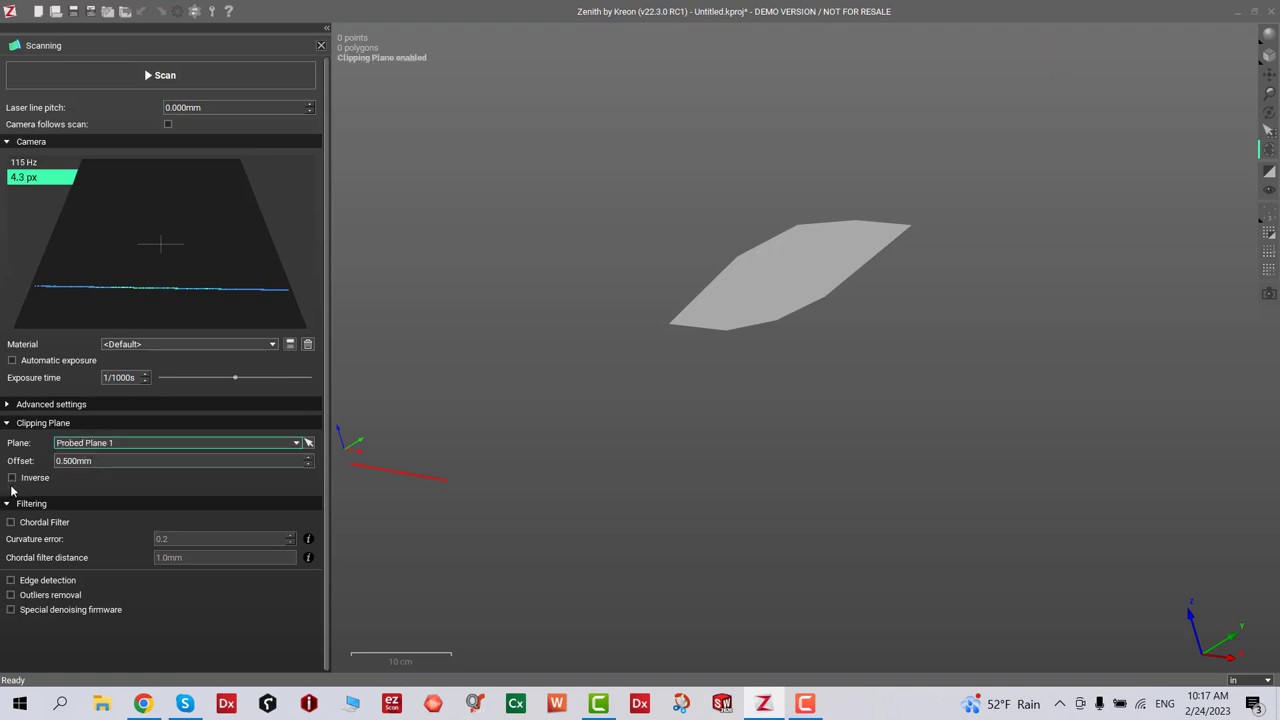
Step: Scan the part to capture Scanned Point Cloud 1 with 1119930 points
left_click(161, 76)
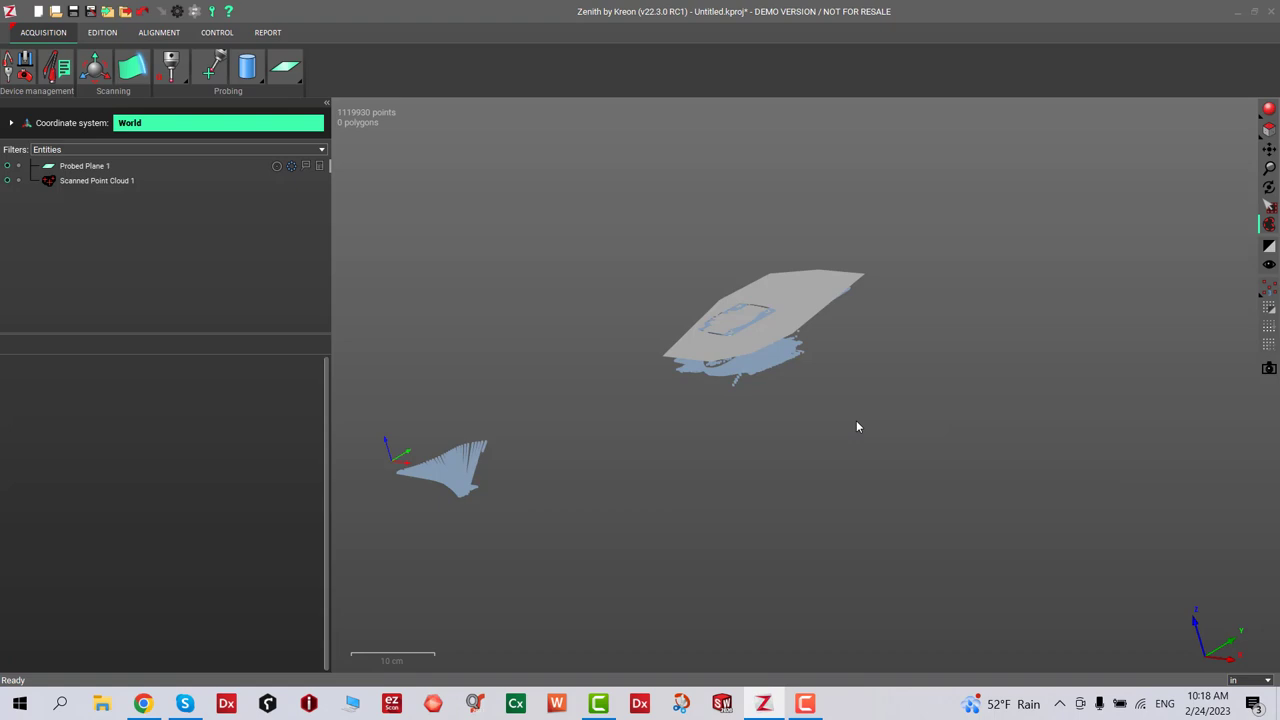
scroll(857, 397, "down", 3)
scroll(835, 425, "up", 4)
left_click_drag(850, 371, 804, 473)
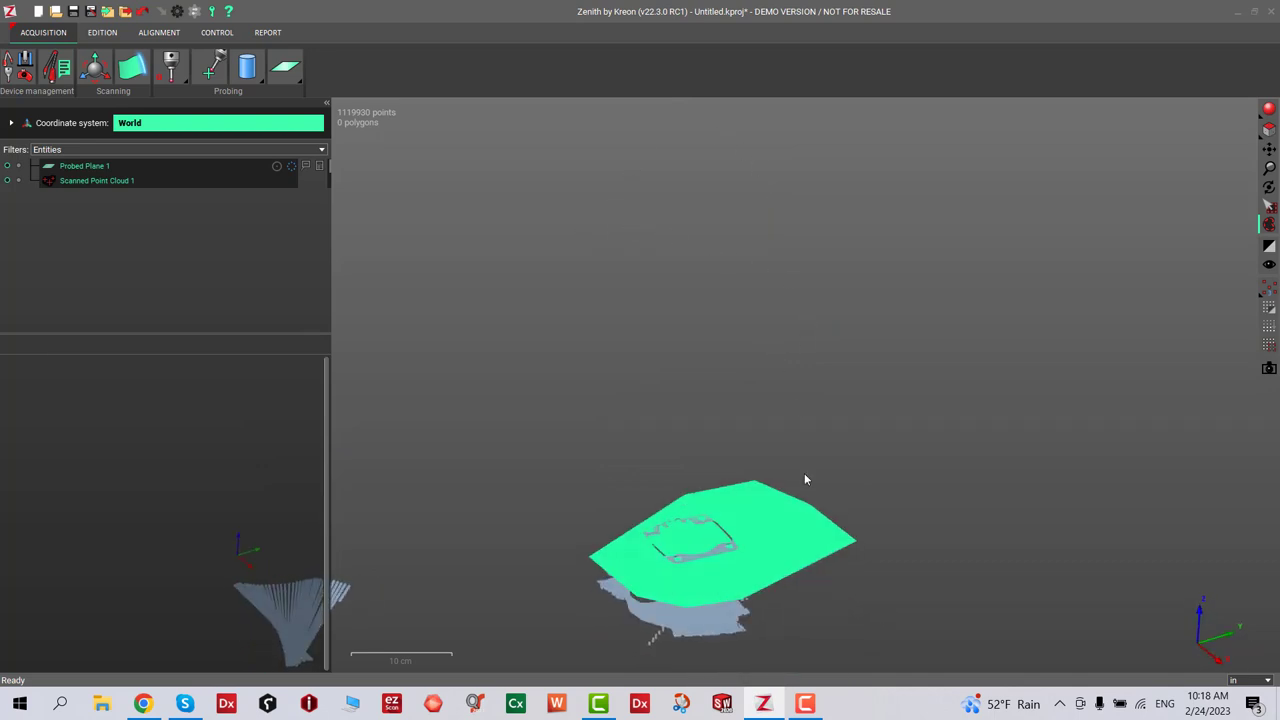
scroll(697, 529, "up", 5)
left_click_drag(697, 529, 780, 282)
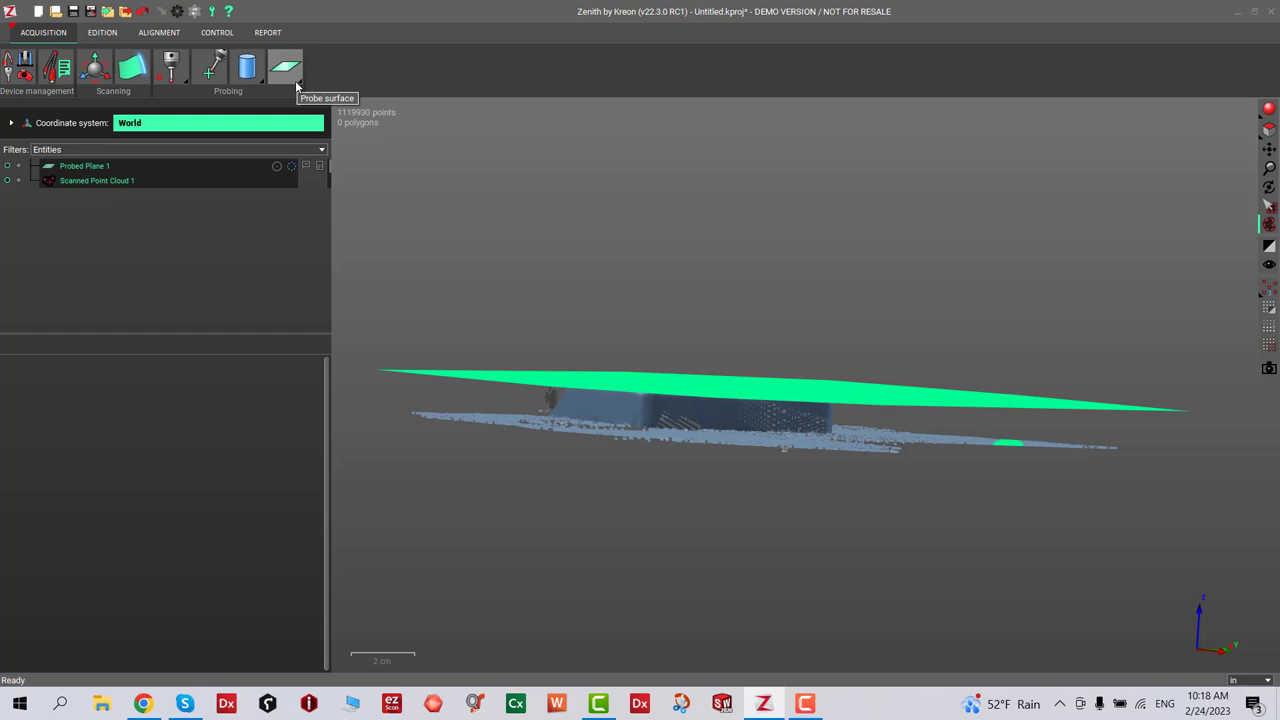
left_click_drag(591, 394, 760, 396)
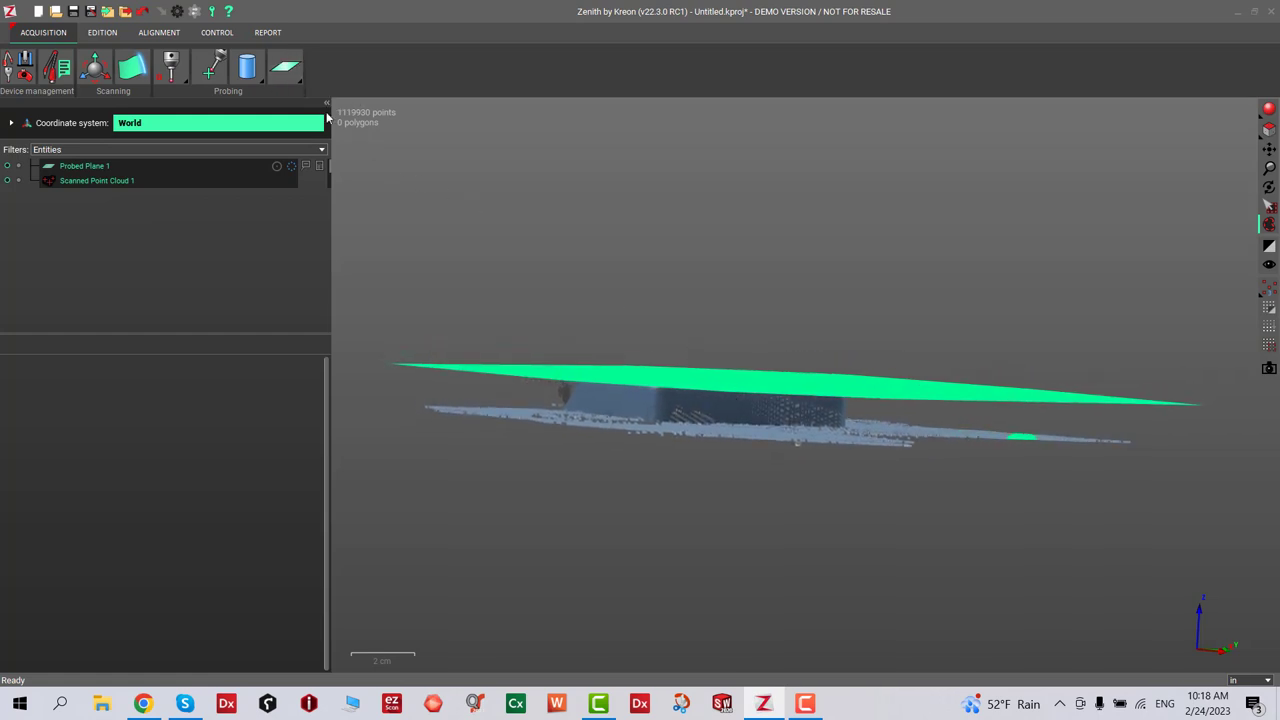
Step: Run a second scan pass over the part, raising the project to 2568738 points
left_click(132, 67)
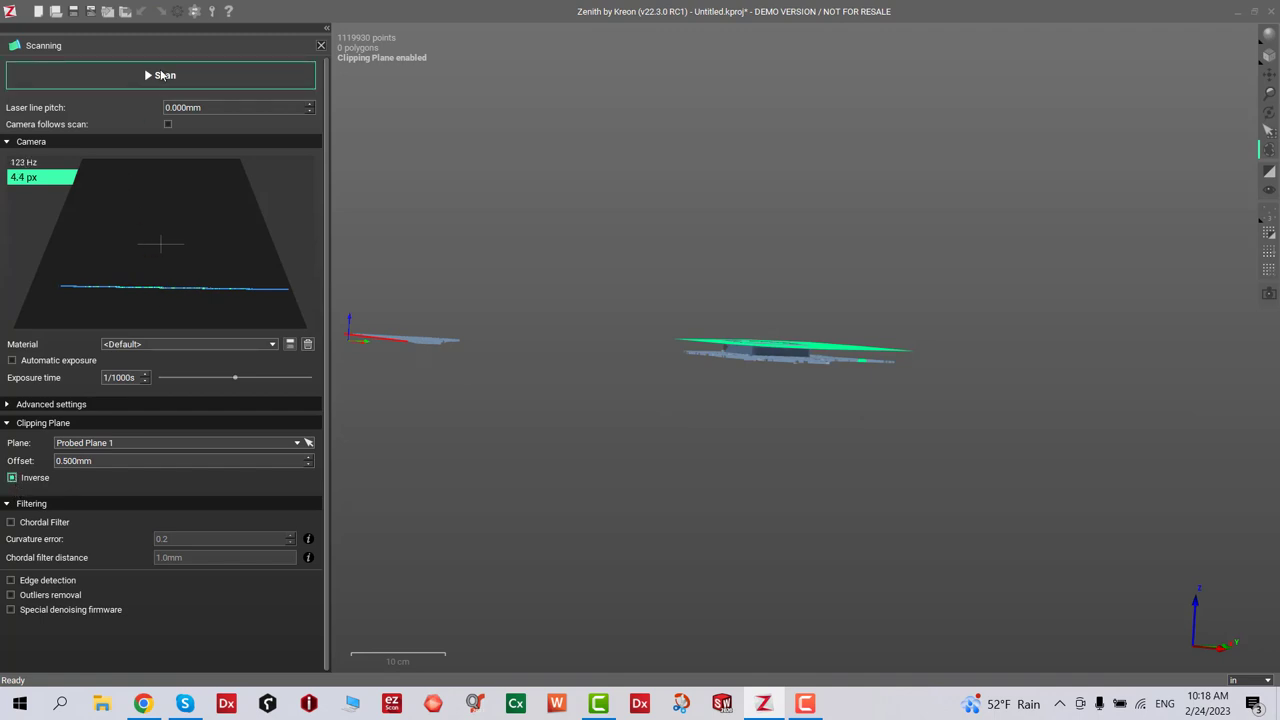
left_click(162, 78)
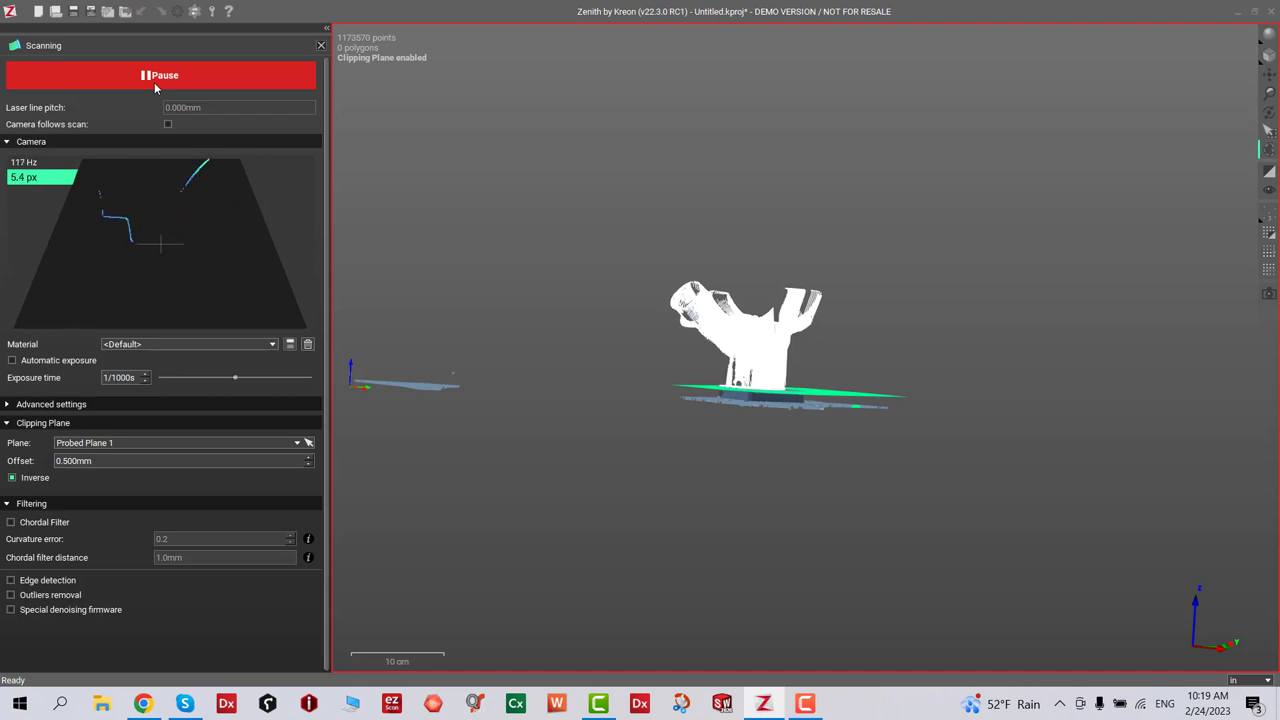
left_click(154, 82)
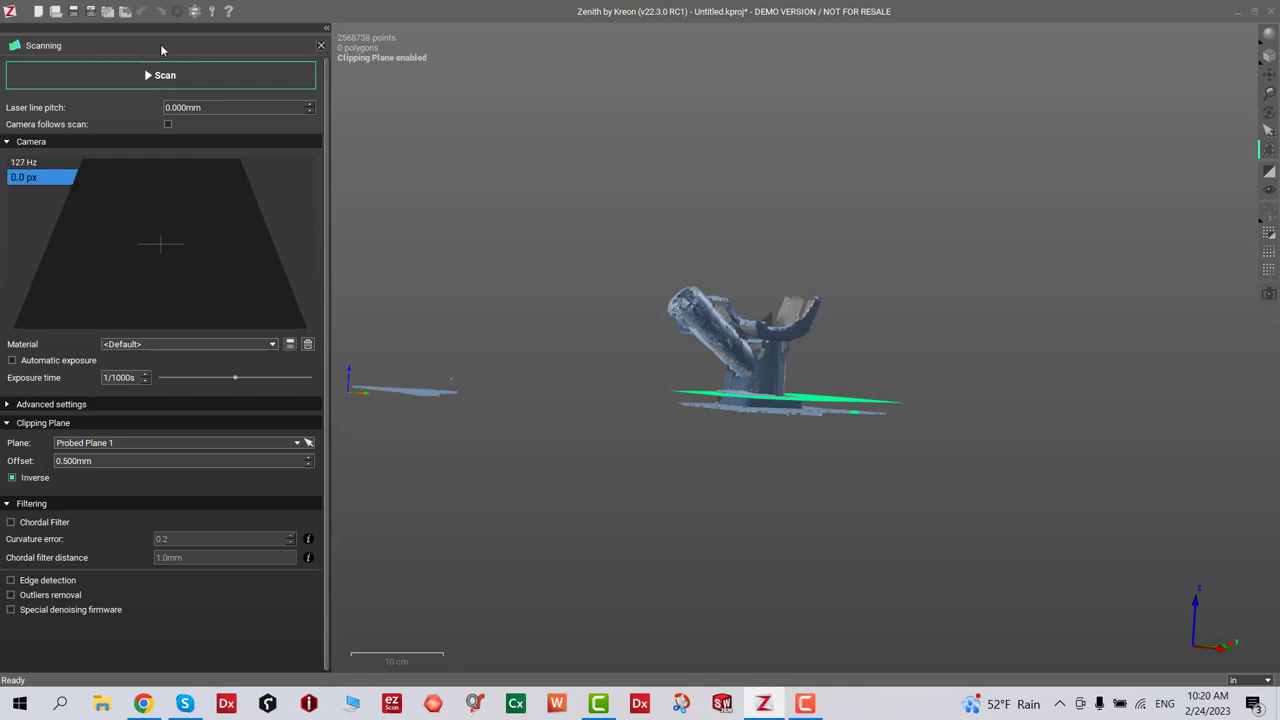
Step: Close the scanning settings and view the properties of Scanned Point Clouds 1 and 2
left_click(321, 47)
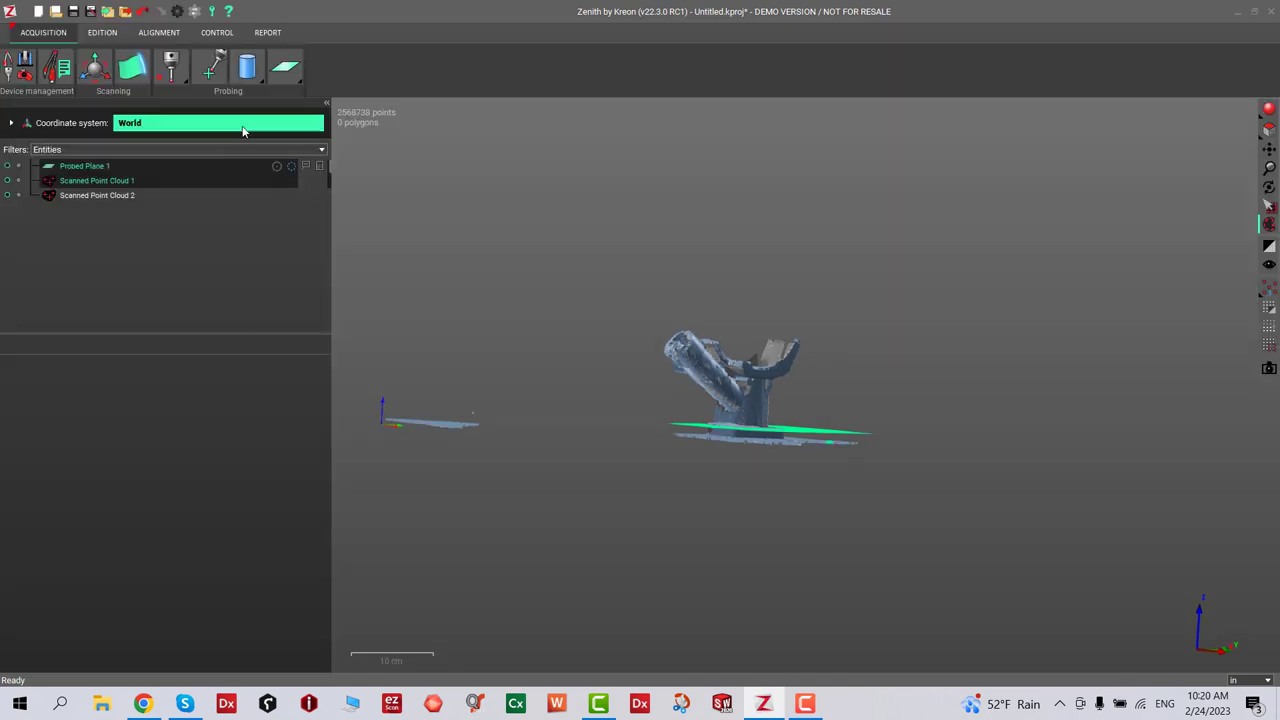
left_click(90, 184)
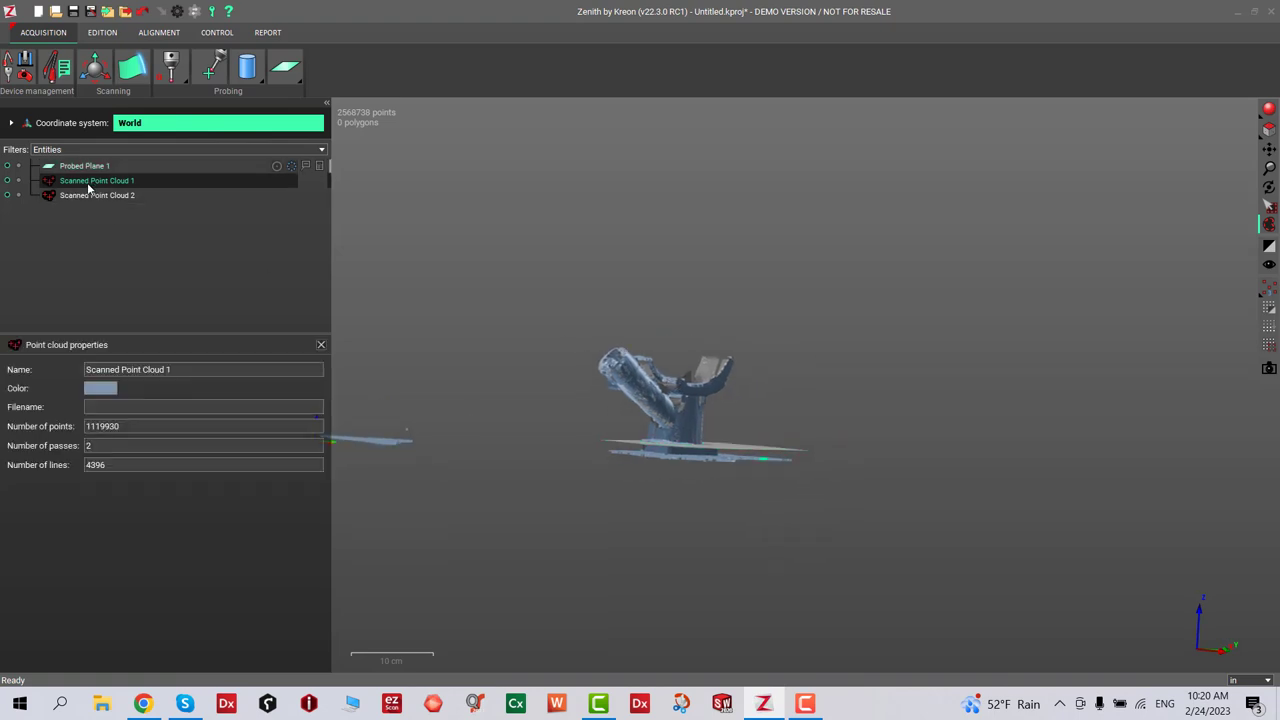
left_click(88, 196)
Step: Zoom in on the new cloud, hide Probed Plane 1, and orbit to view it from above
scroll(715, 415, "up", 5)
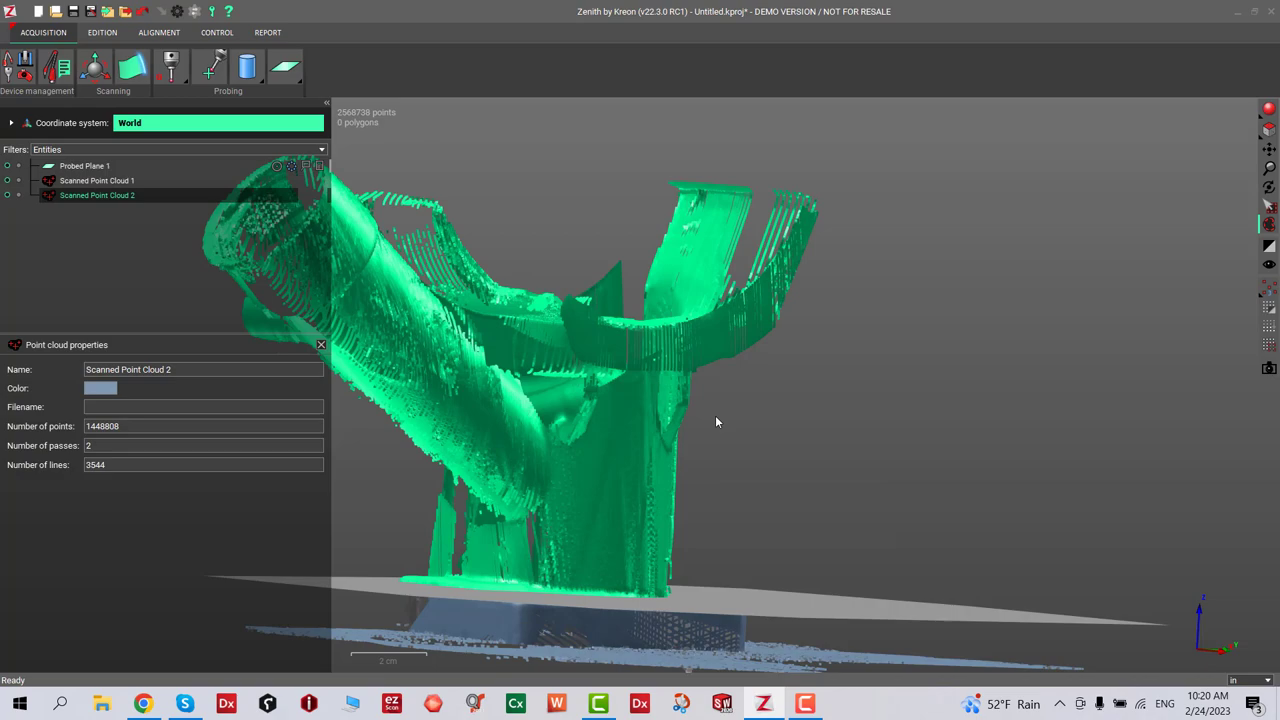
left_click_drag(875, 324, 752, 372)
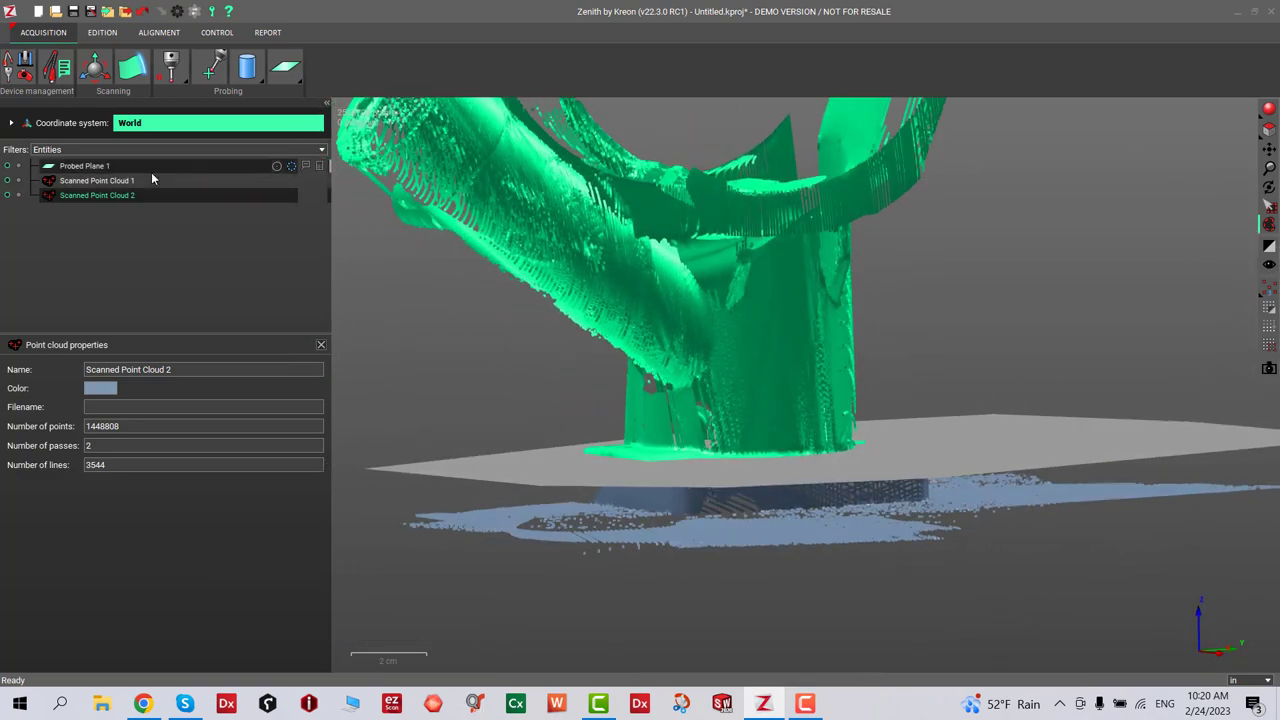
left_click(7, 166)
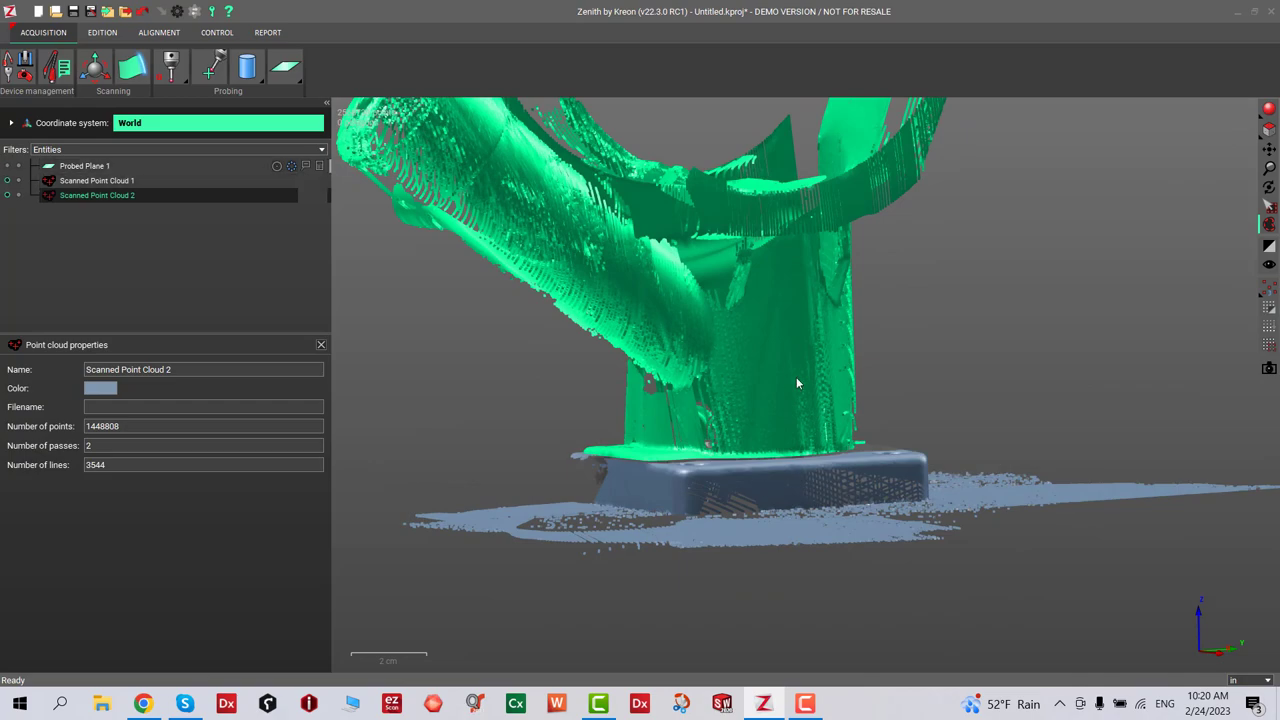
left_click_drag(797, 383, 125, 369)
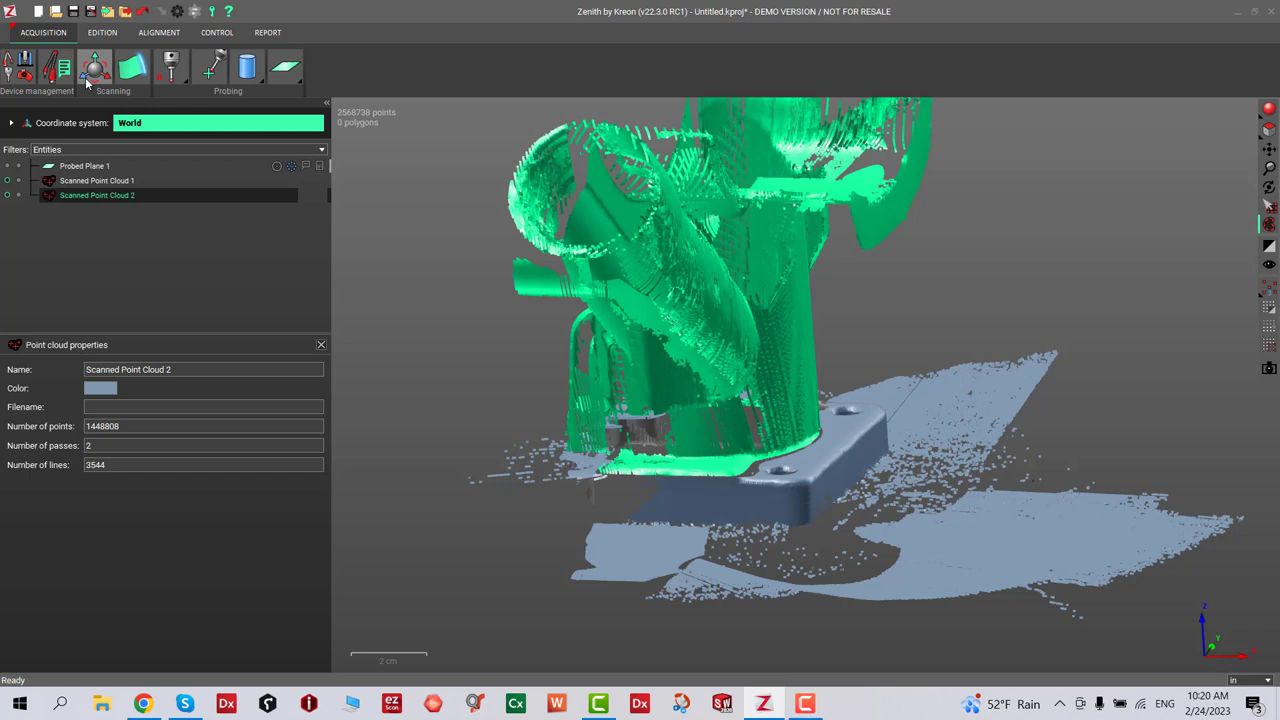
Step: Start a new project without saving the previous plane and scans
left_click(39, 13)
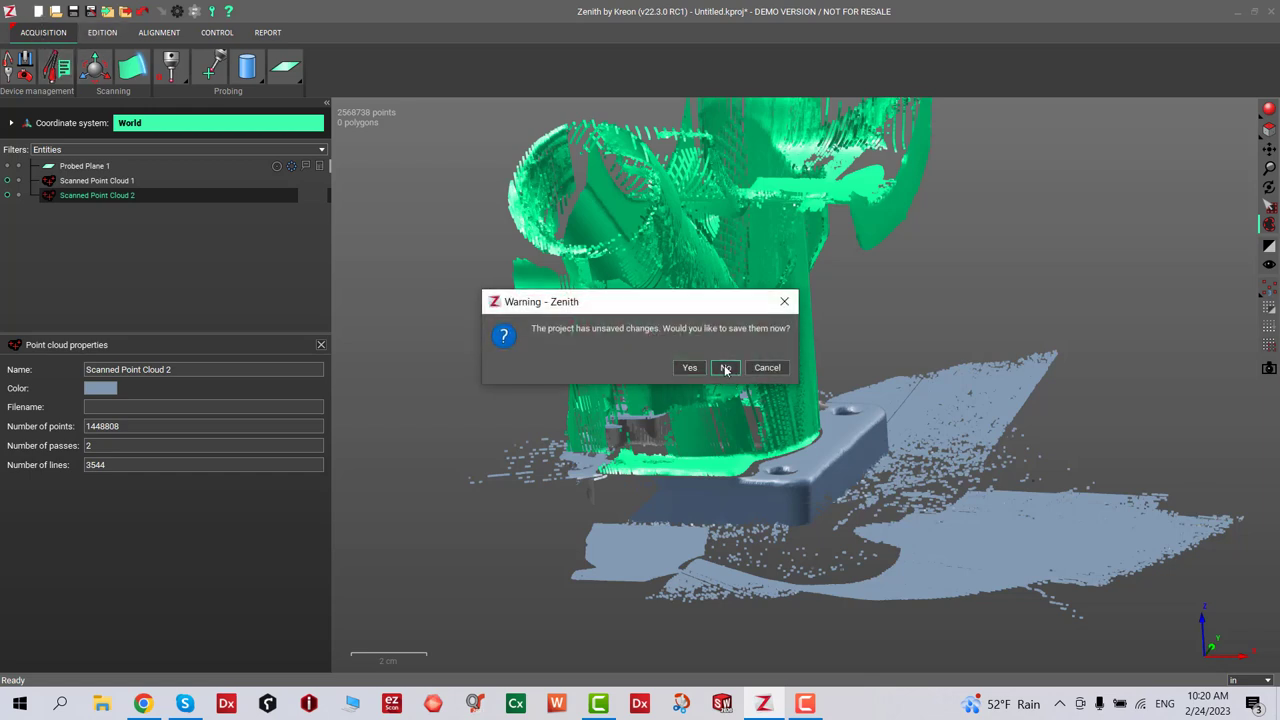
left_click(726, 369)
left_click(285, 67)
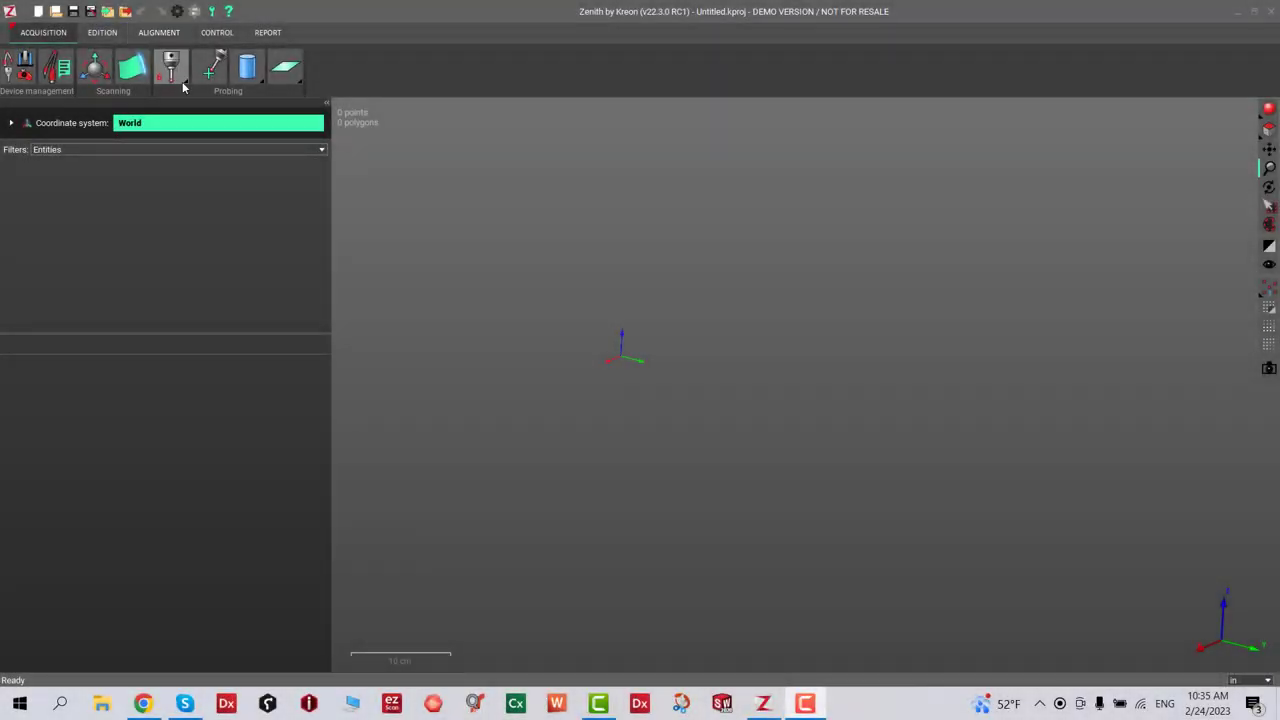
Step: Check the active probe, then probe 12 points on the table to create Probed Plane 1
left_click(183, 87)
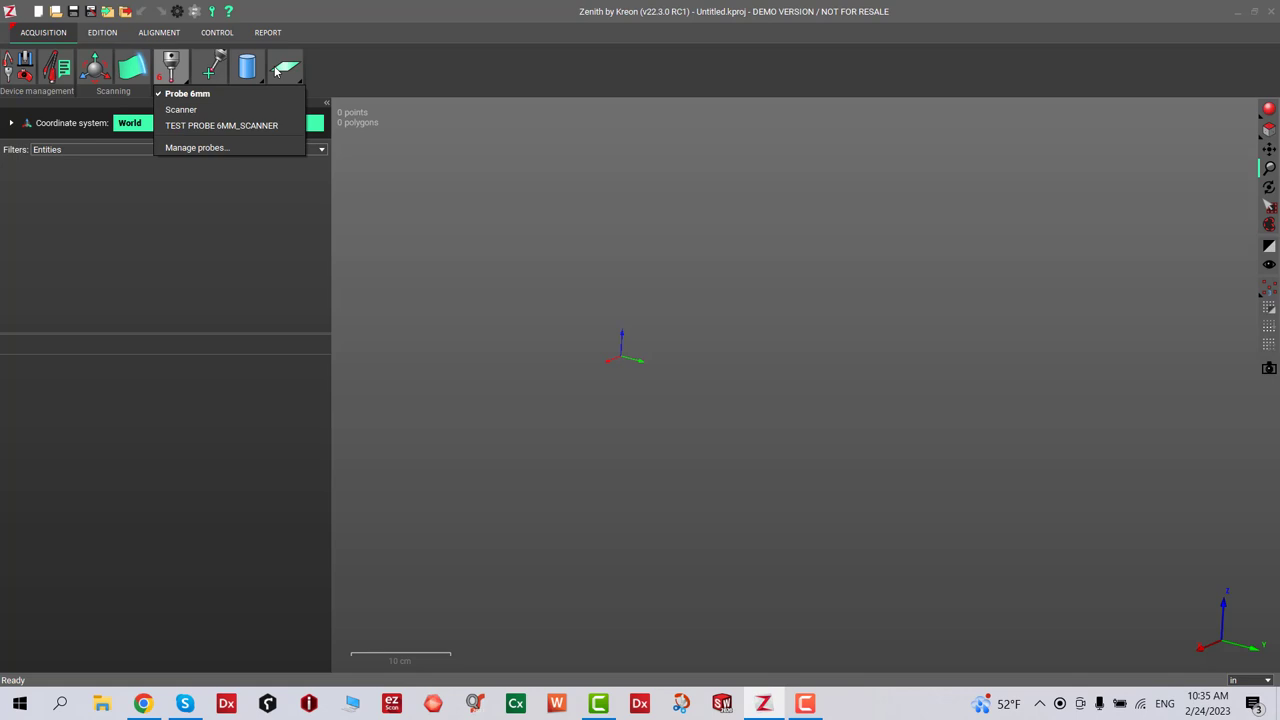
left_click(282, 70)
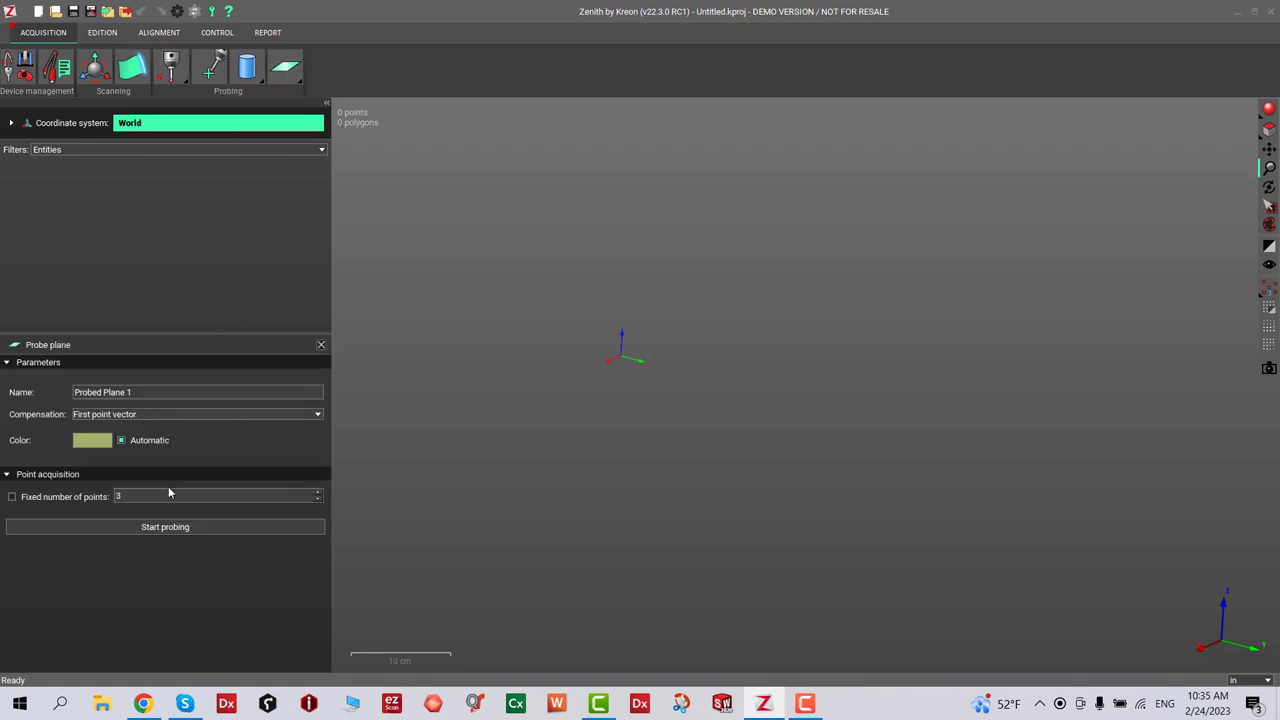
left_click(168, 526)
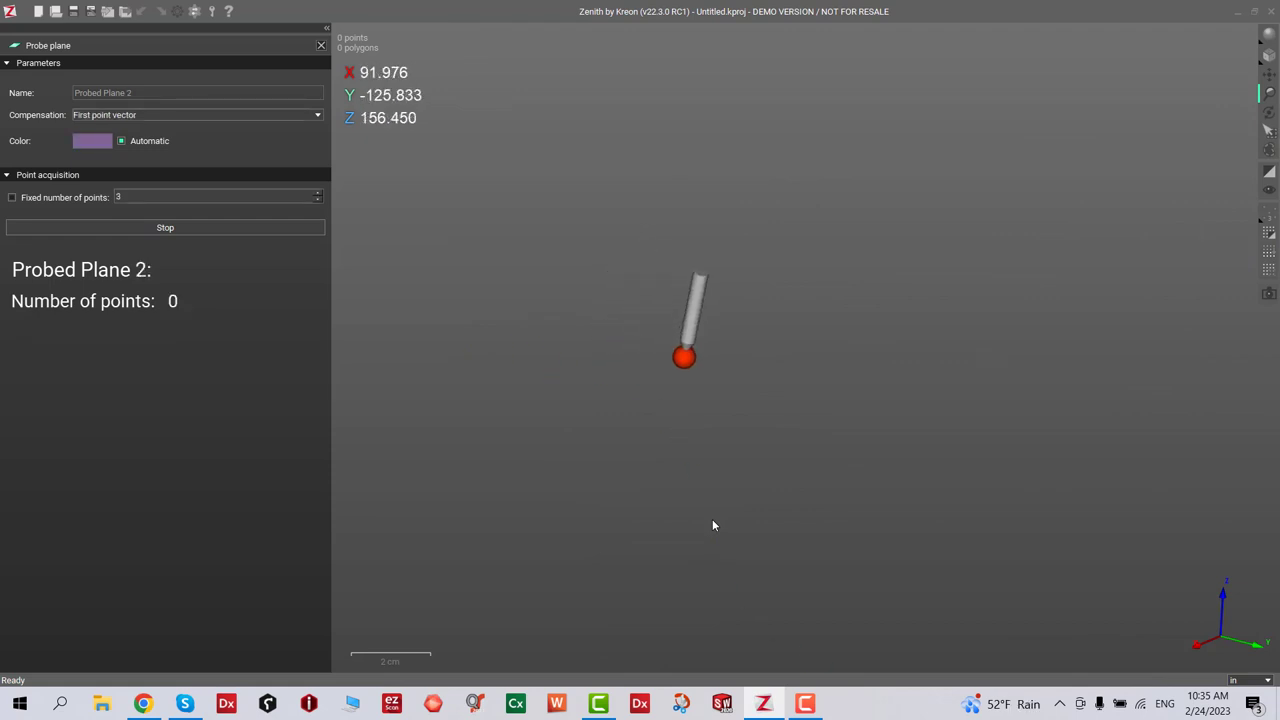
left_click(267, 228)
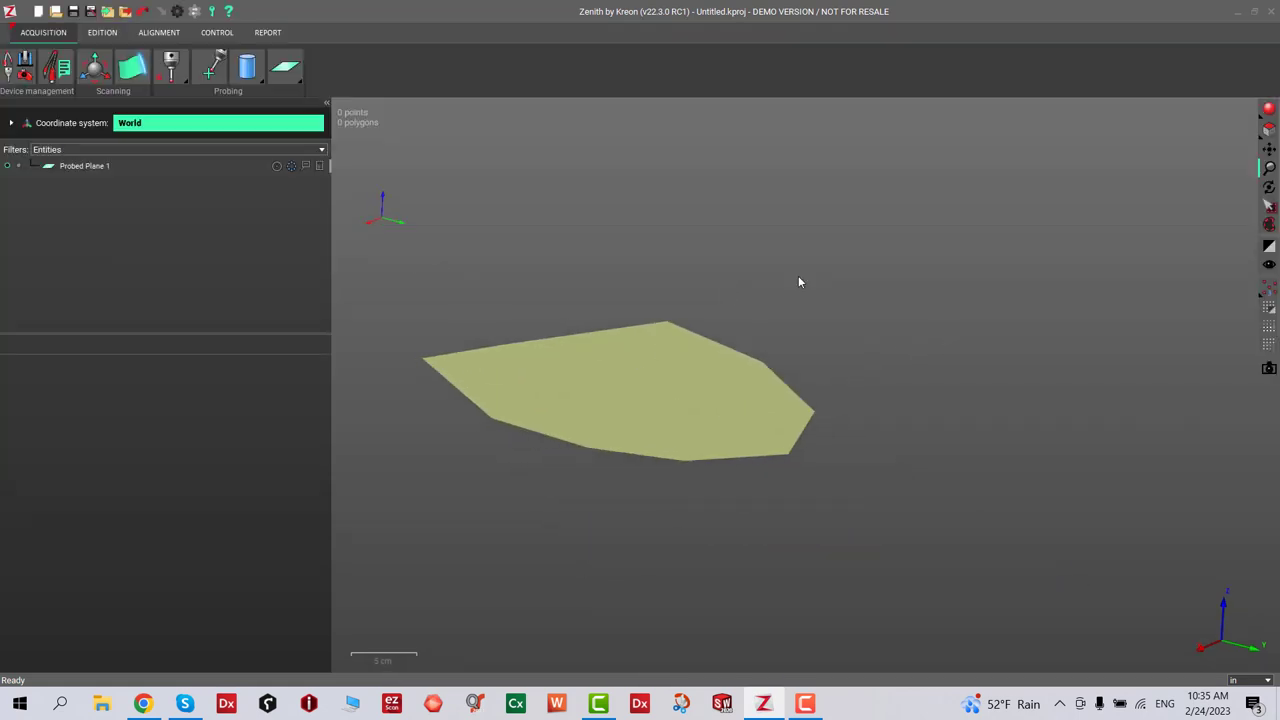
Step: Review and apply the General configuration settings, then rock the view to check the plane edge-on
mouse_move(798, 282)
left_mouse_down()
mouse_move(843, 337)
mouse_move(909, 283)
mouse_move(914, 297)
mouse_move(1118, 292)
mouse_move(914, 317)
mouse_move(934, 306)
mouse_move(940, 317)
mouse_move(930, 308)
mouse_move(862, 330)
left_mouse_up()
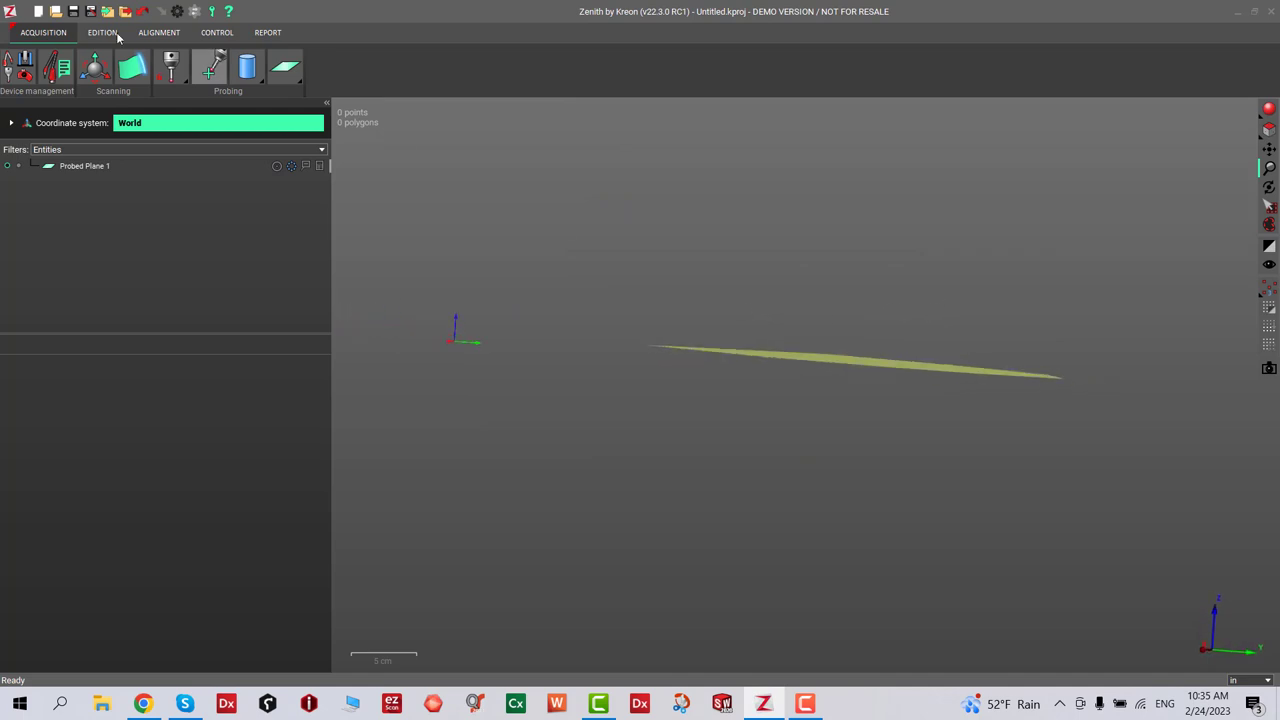
left_click(181, 13)
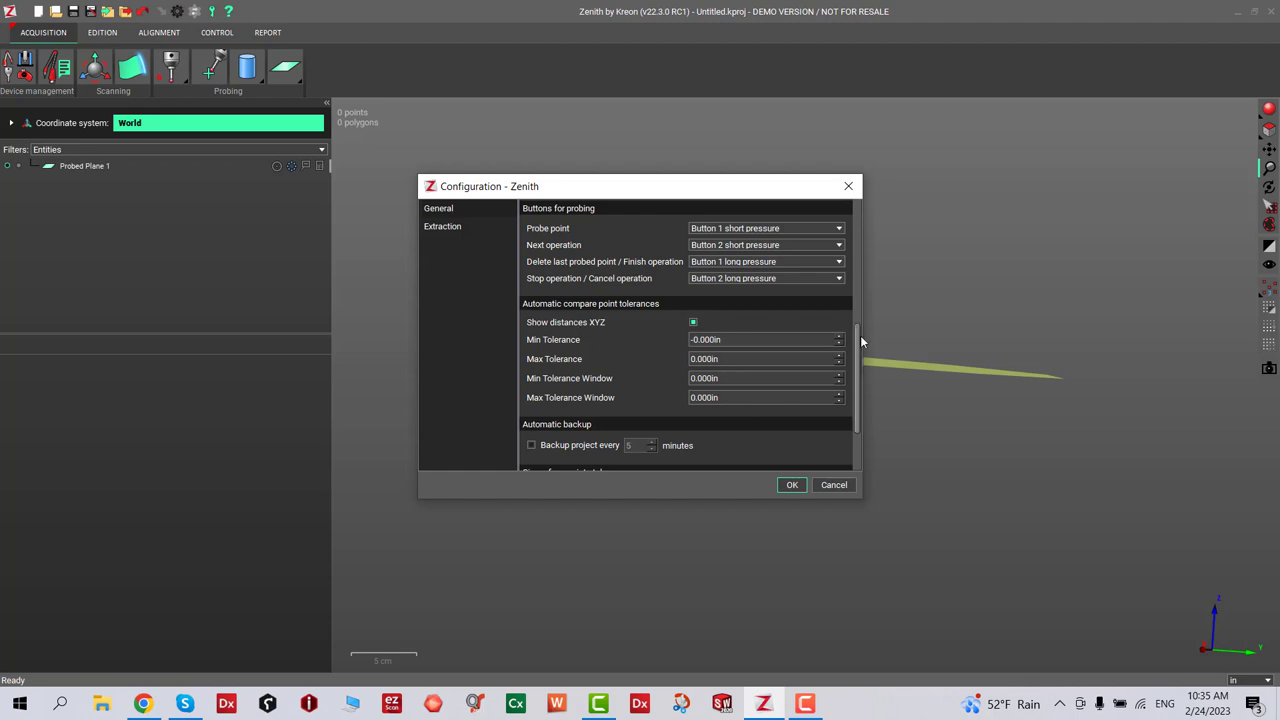
mouse_move(858, 341)
left_mouse_down()
mouse_move(868, 378)
mouse_move(869, 356)
left_mouse_up()
left_click(792, 484)
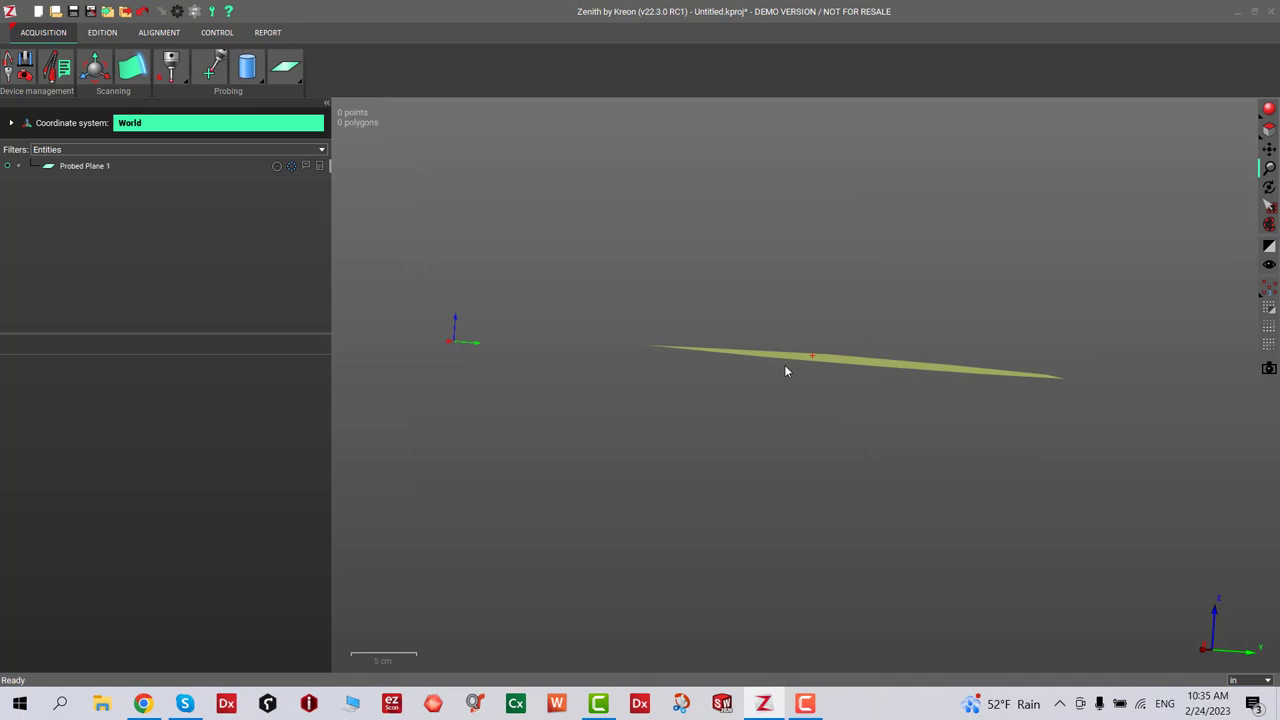
left_click_drag(784, 364, 806, 367)
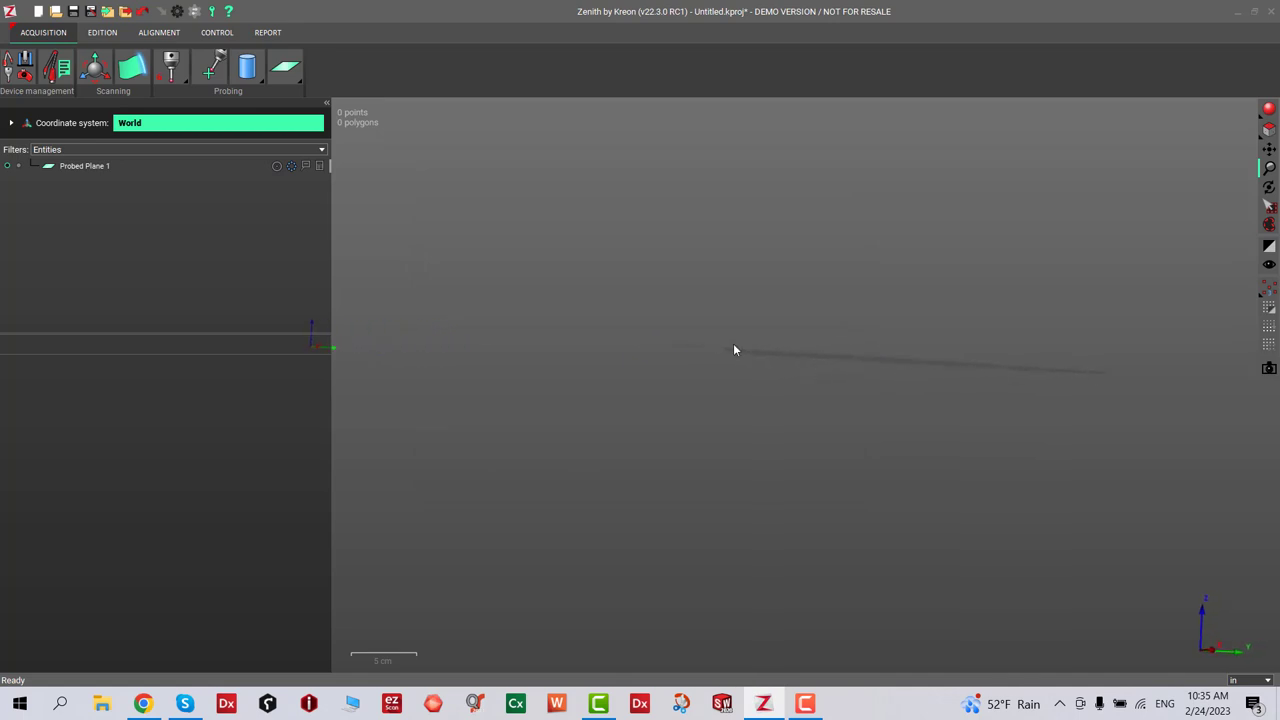
left_click_drag(733, 350, 816, 366)
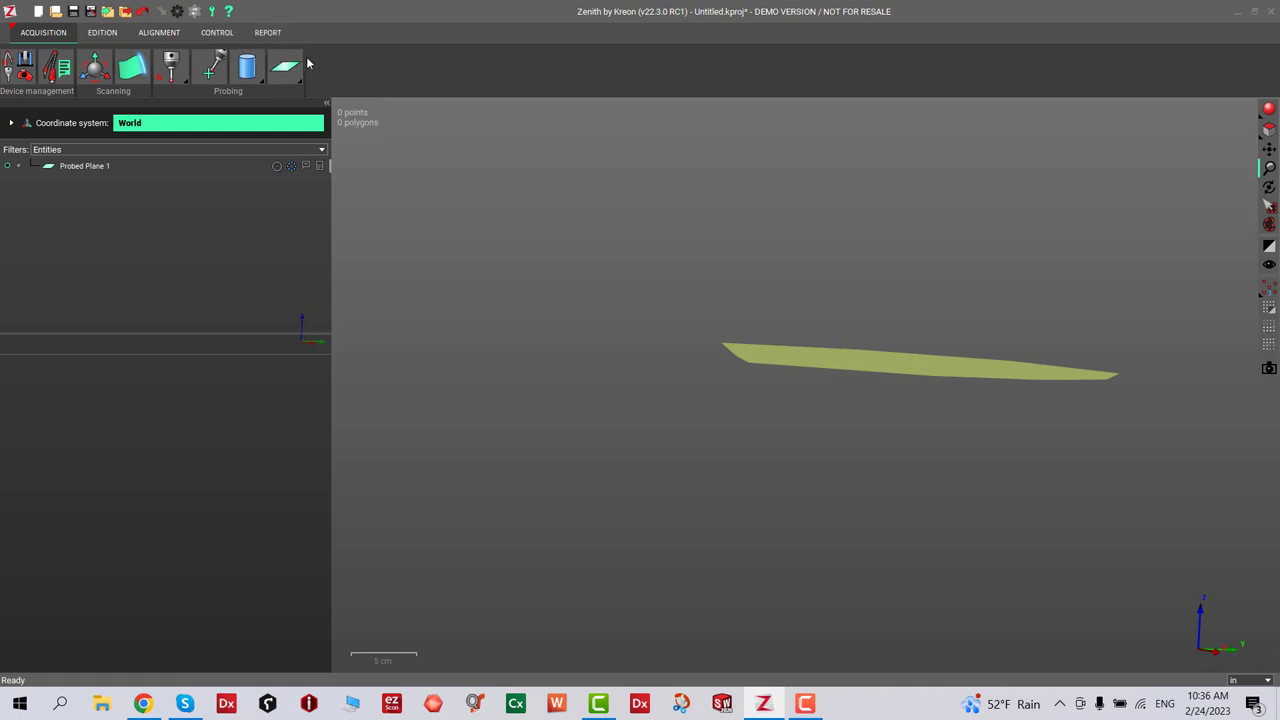
Step: Make TEST PROBE 6MM_SCANNER the current probe via Manage probes, then start scanning the part
left_click(285, 66)
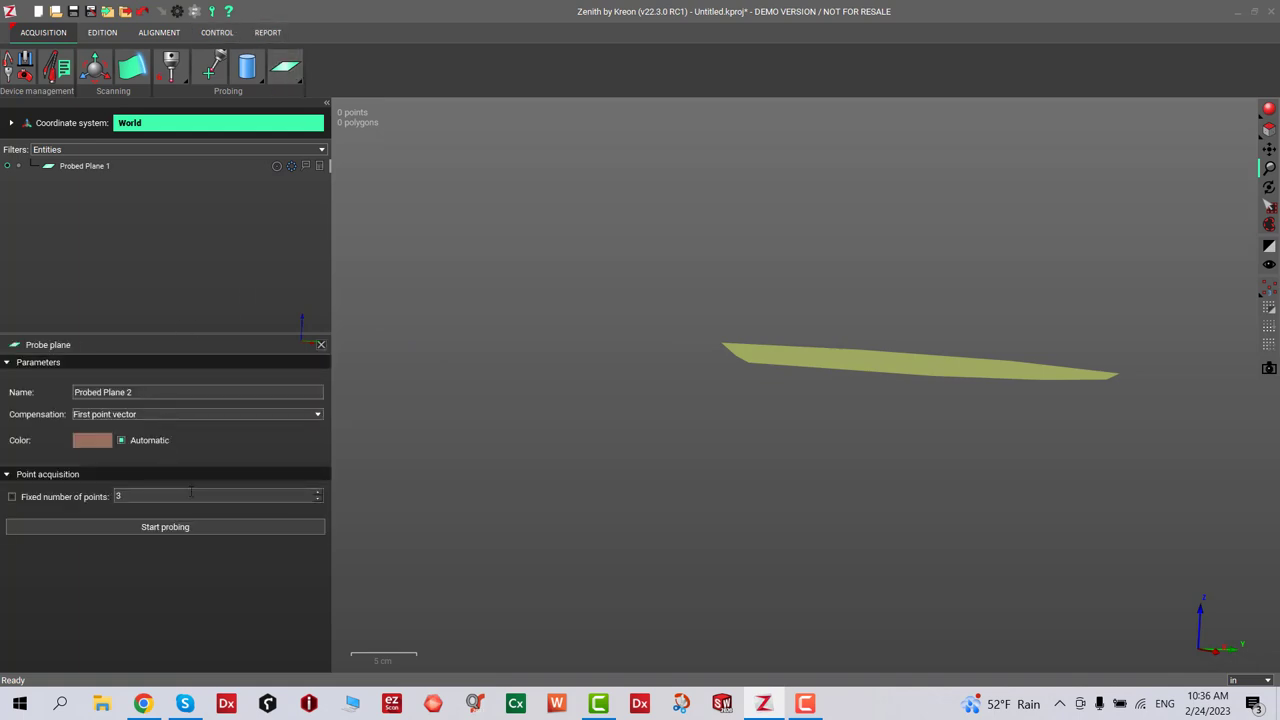
left_click(186, 85)
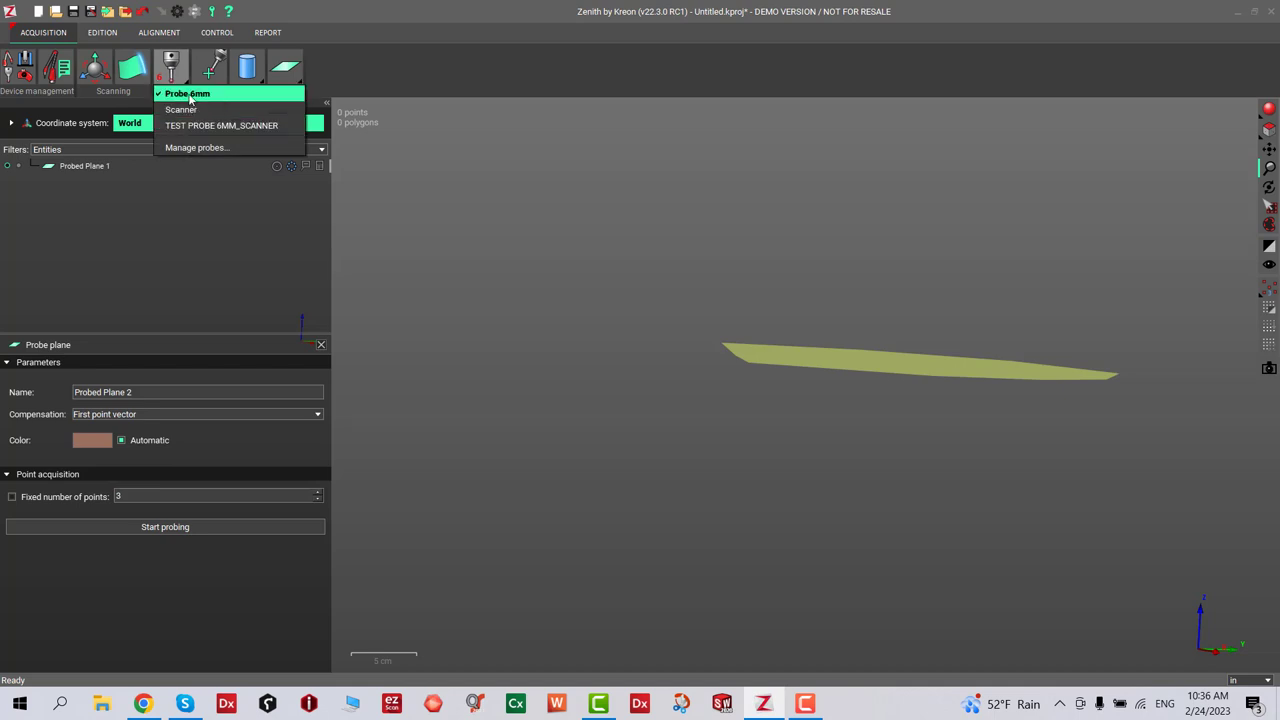
left_click(196, 148)
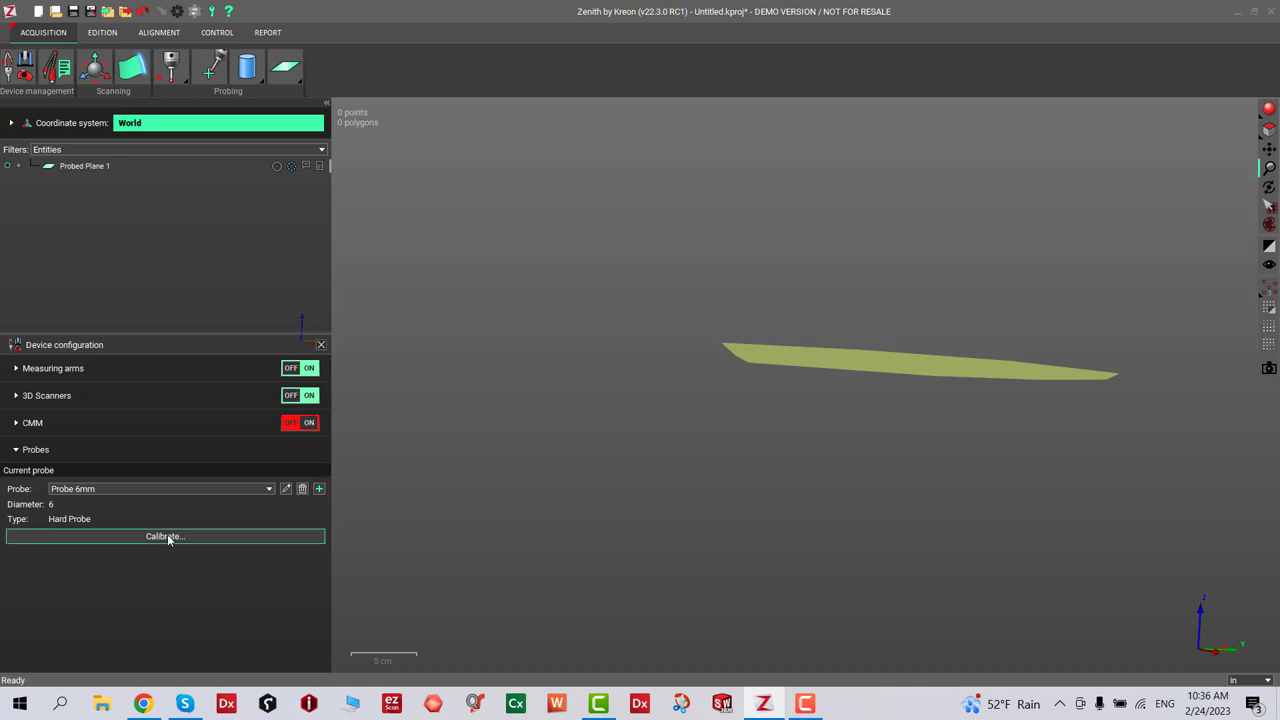
left_click(256, 489)
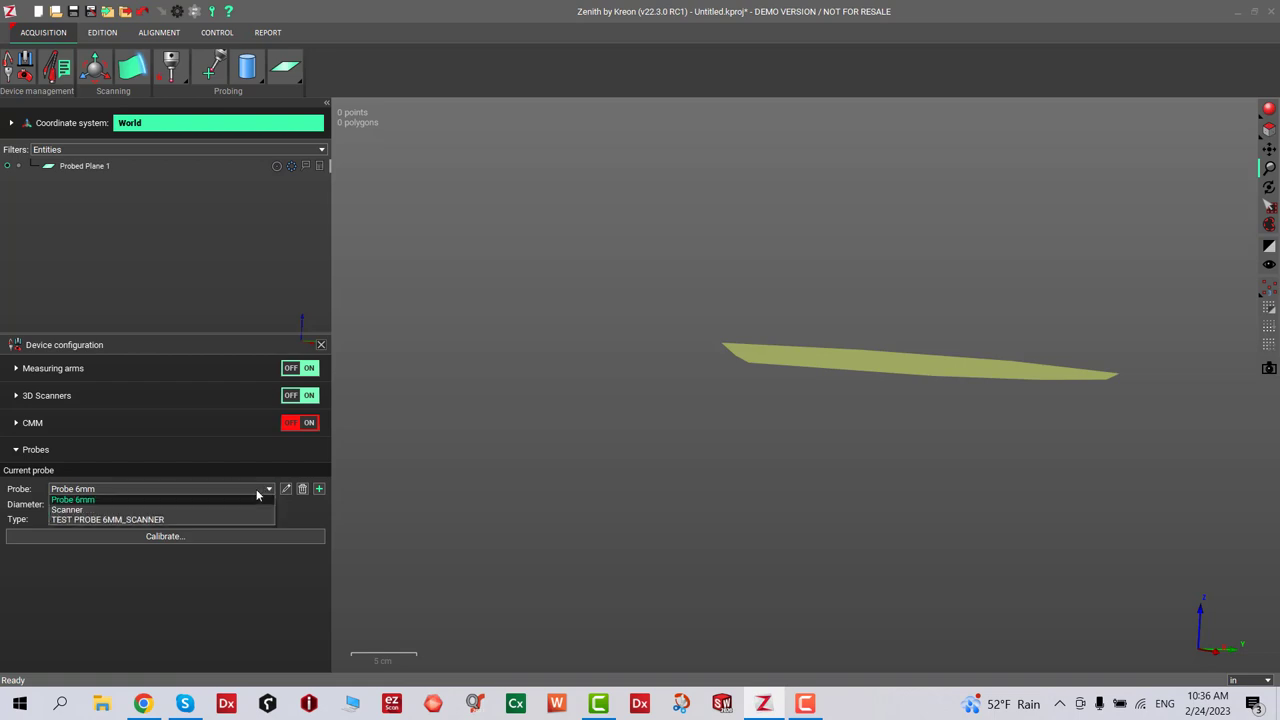
left_click(206, 520)
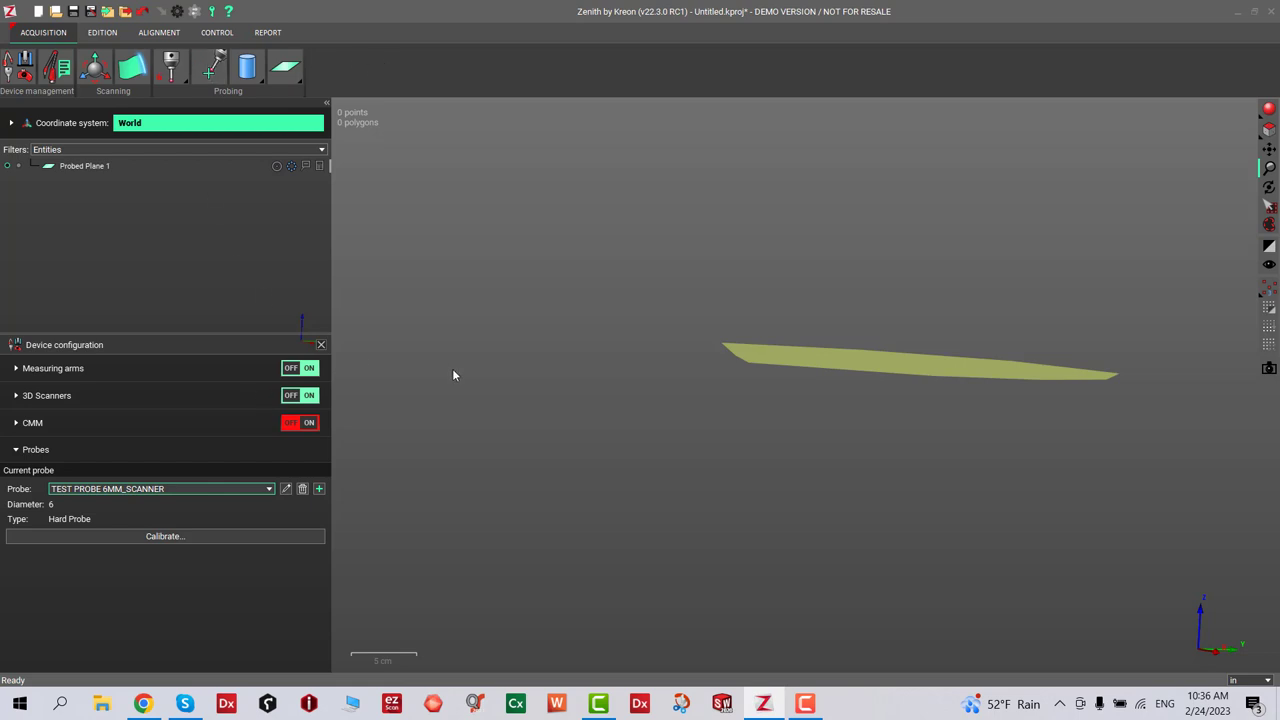
left_click(131, 80)
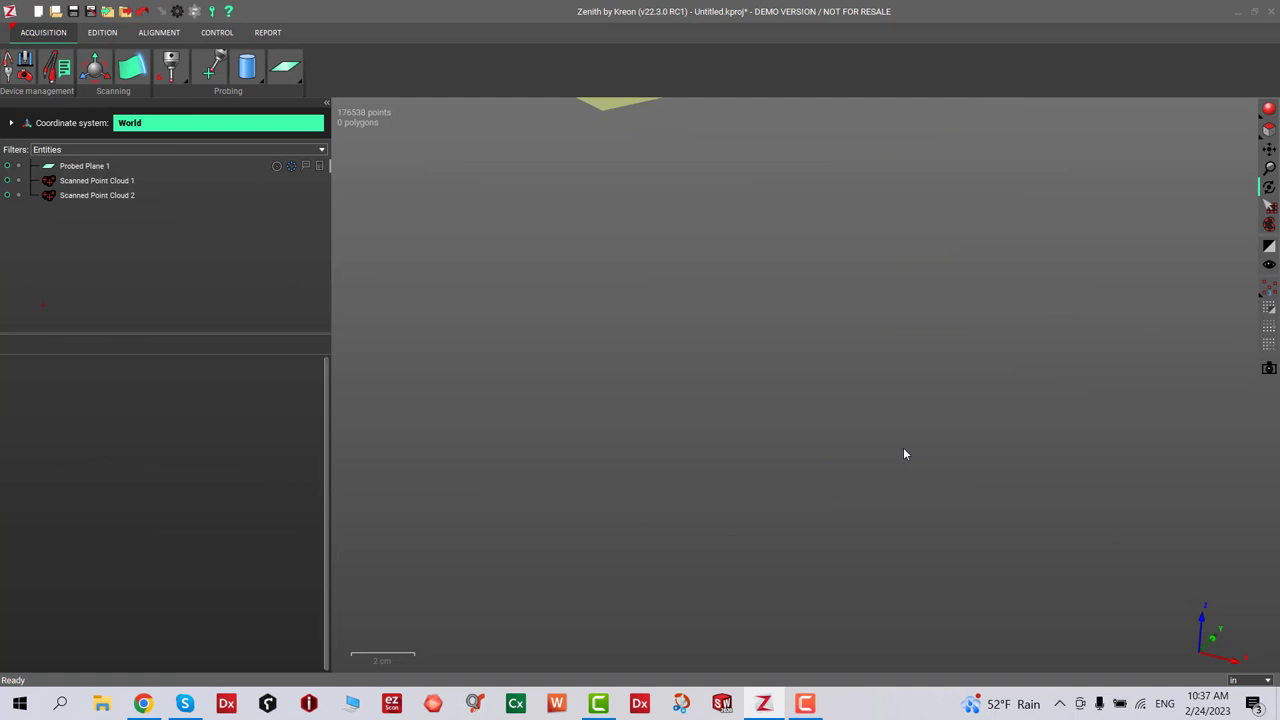
Step: Run another scan of the part to add Scanned Point Cloud 3, reaching 1691427 points
left_click_drag(1007, 672, 420, 290)
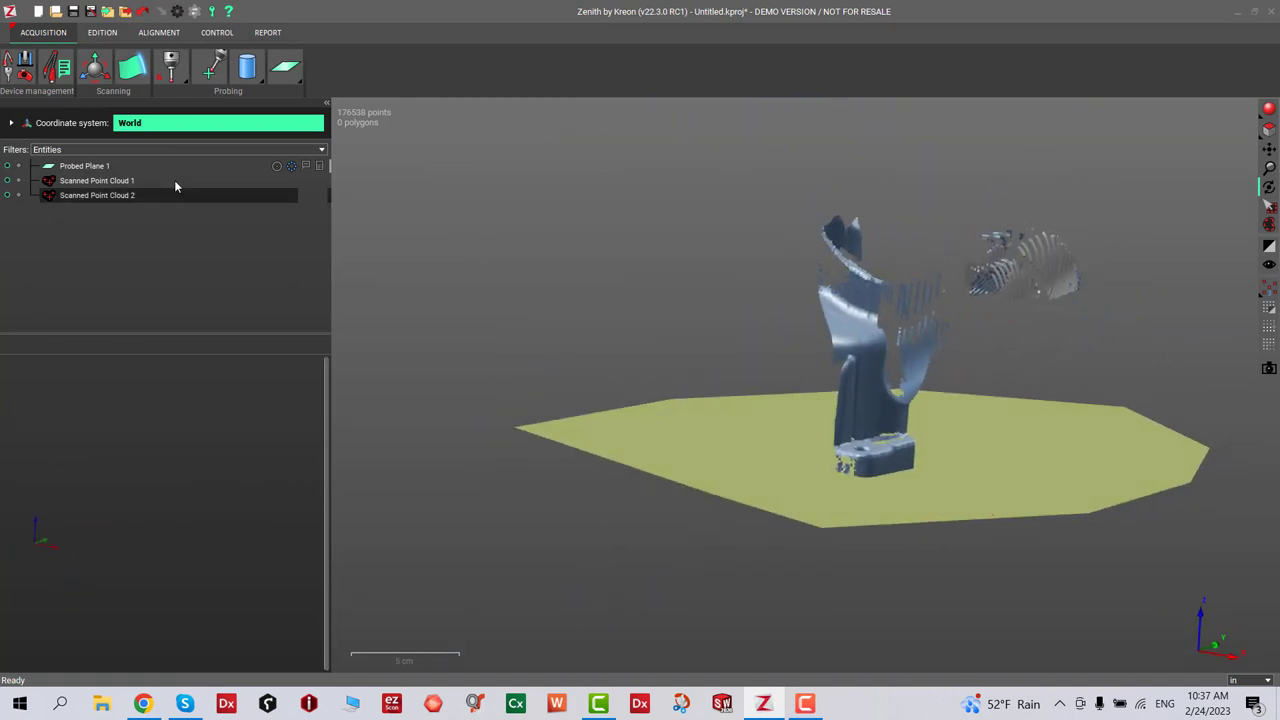
left_click(150, 72)
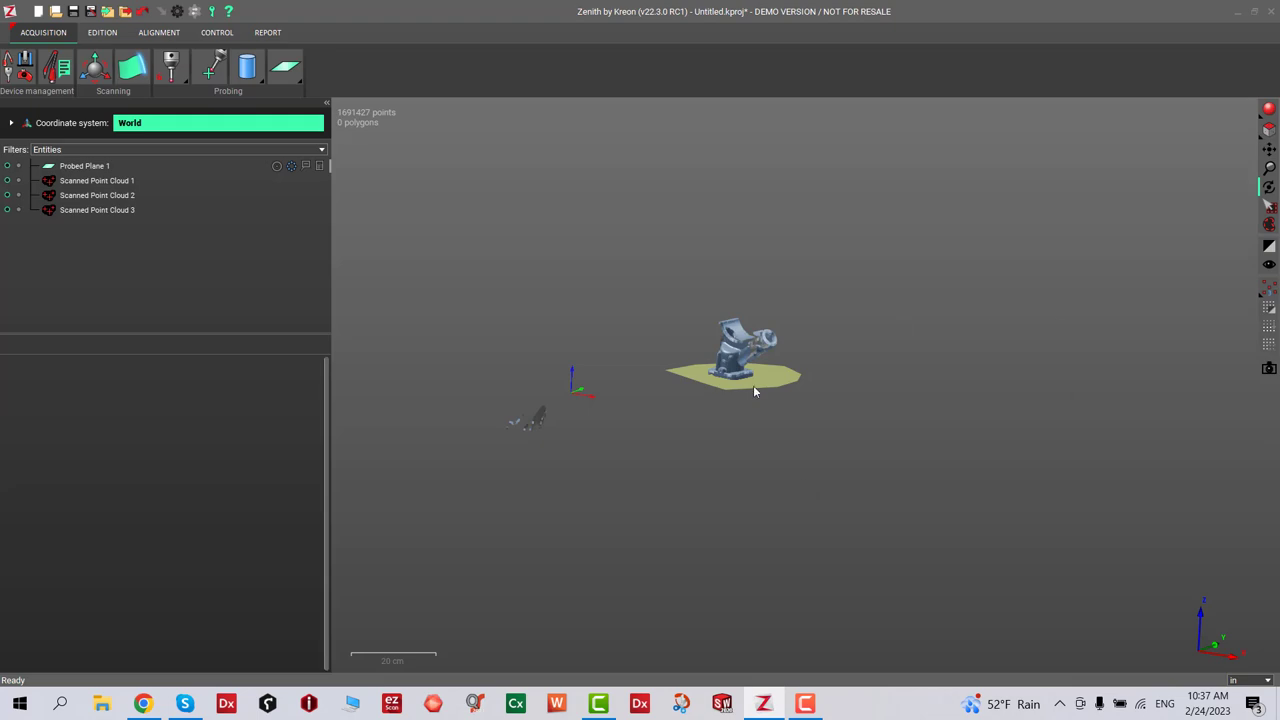
Step: Hide Probed Plane 1 and inspect the three scanned point clouds of the part up close
scroll(754, 400, "up", 10)
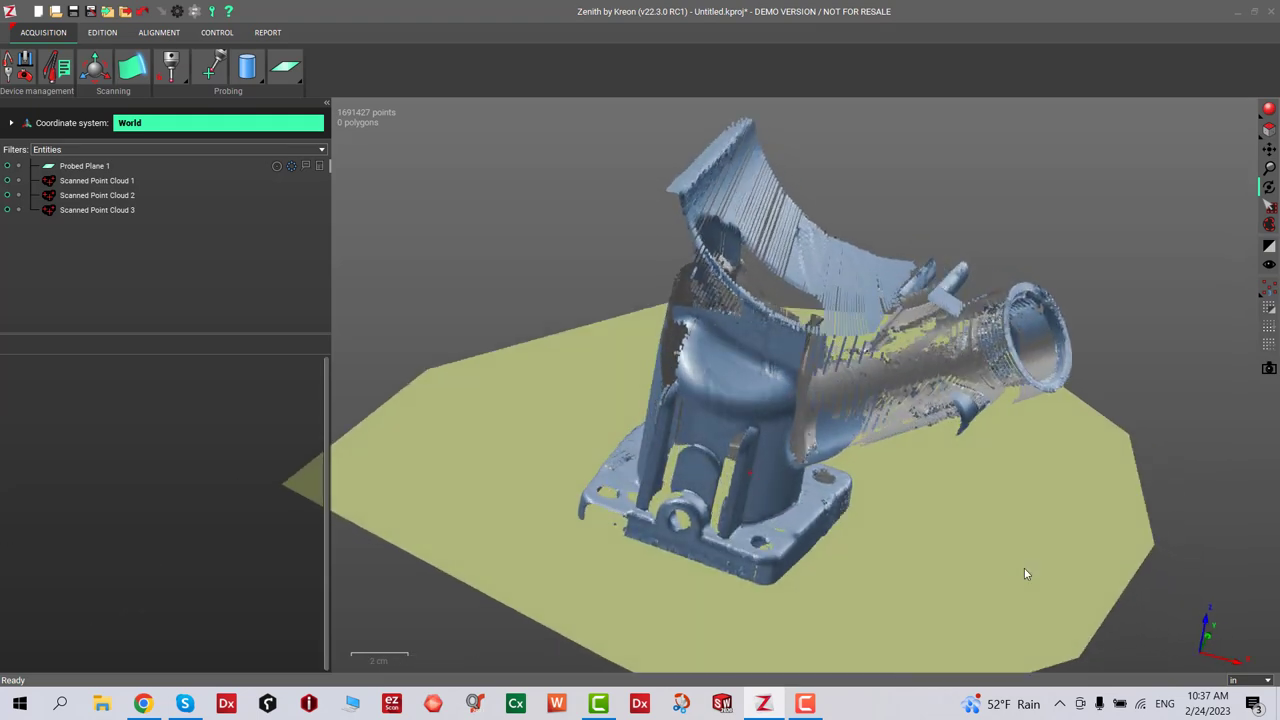
middle_click_drag(1024, 573, 771, 317)
left_click(8, 166)
scroll(931, 533, "down", 3)
scroll(694, 289, "up", 5)
middle_click_drag(694, 289, 684, 662)
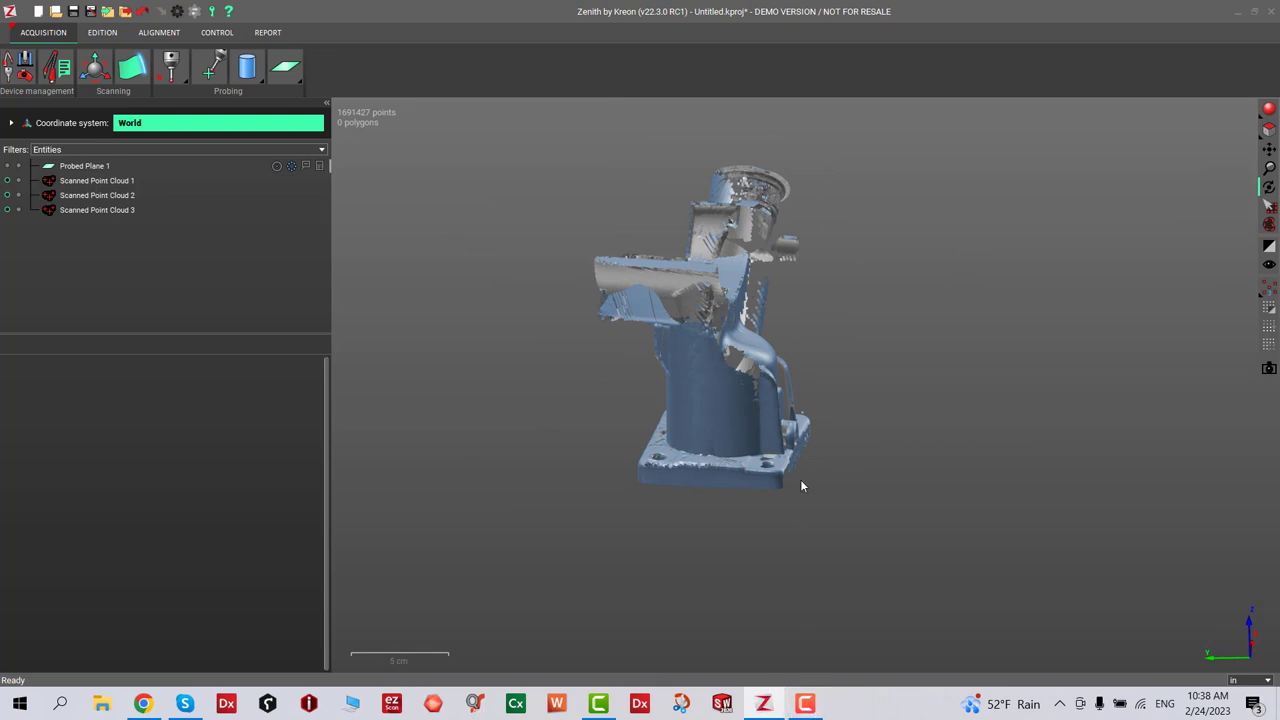